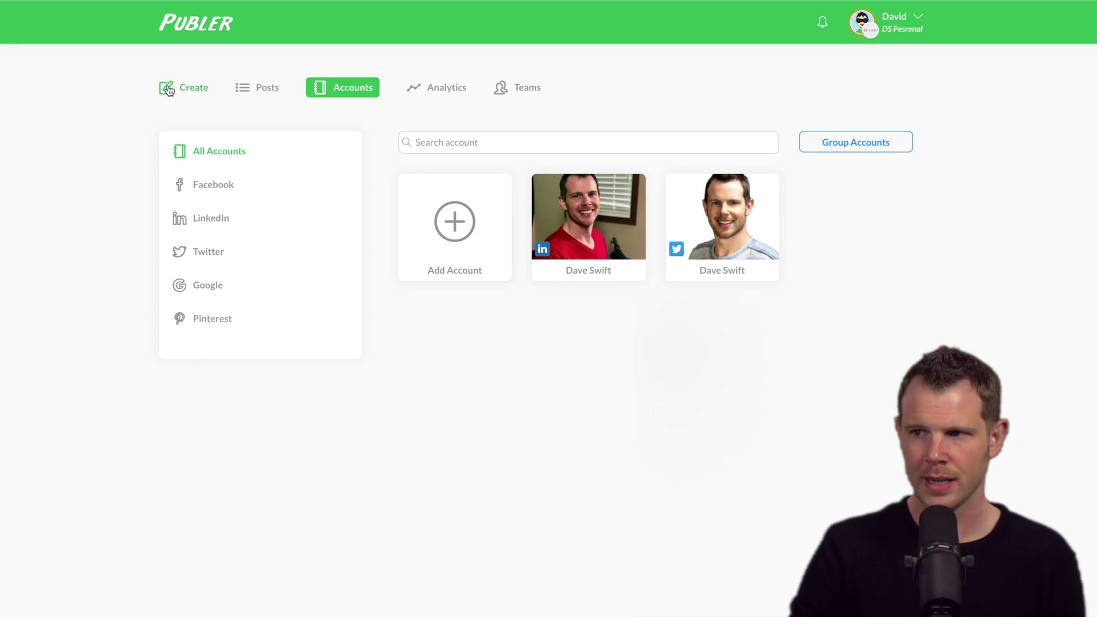
Write a post reading 'A clever post.' with the QUOTERS image, targeting the LinkedIn account
left_click(181, 89)
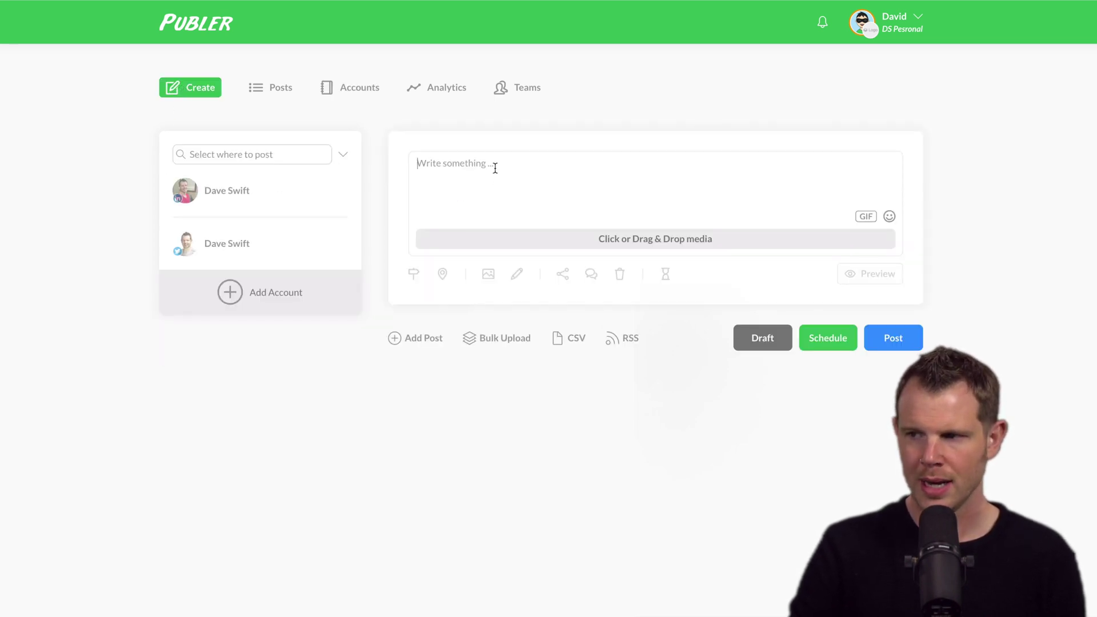
type("A clever post.")
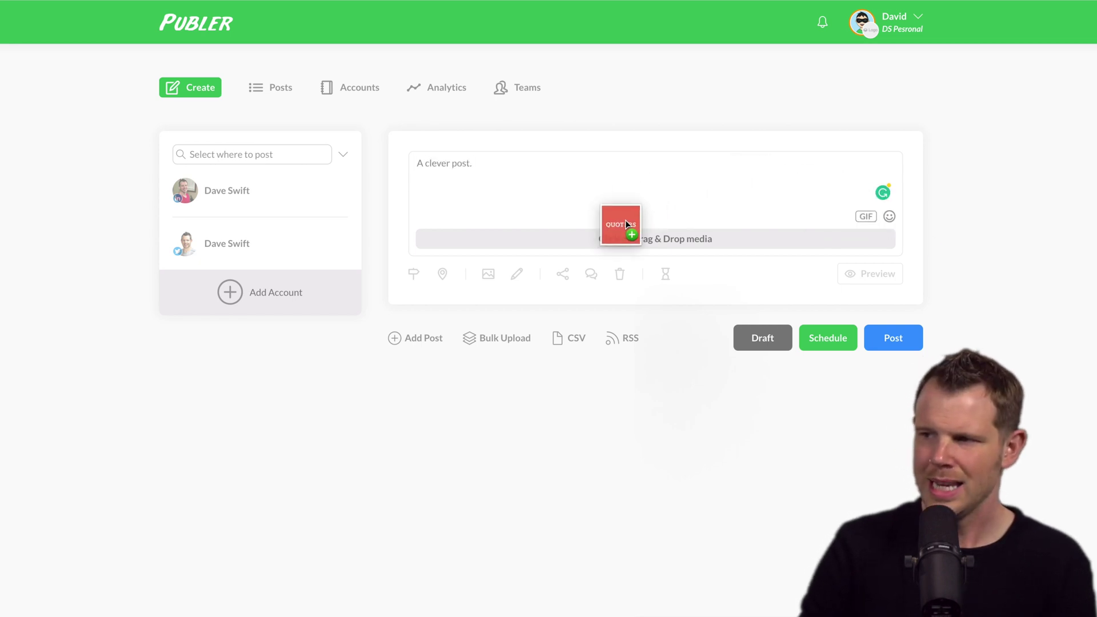
left_click_drag(626, 220, 670, 231)
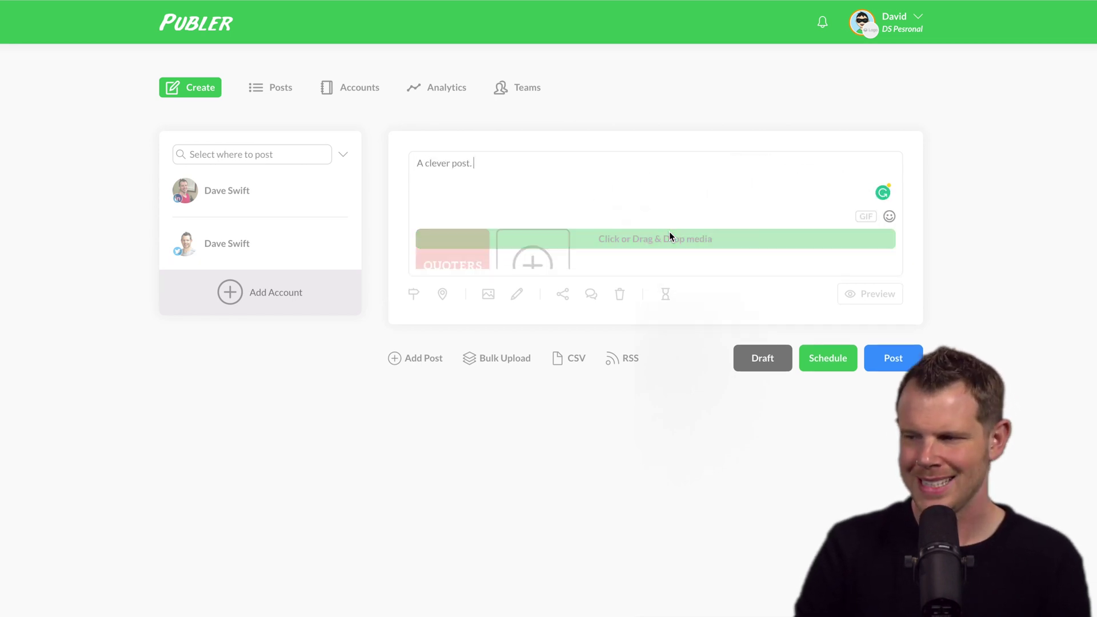
left_click(280, 201)
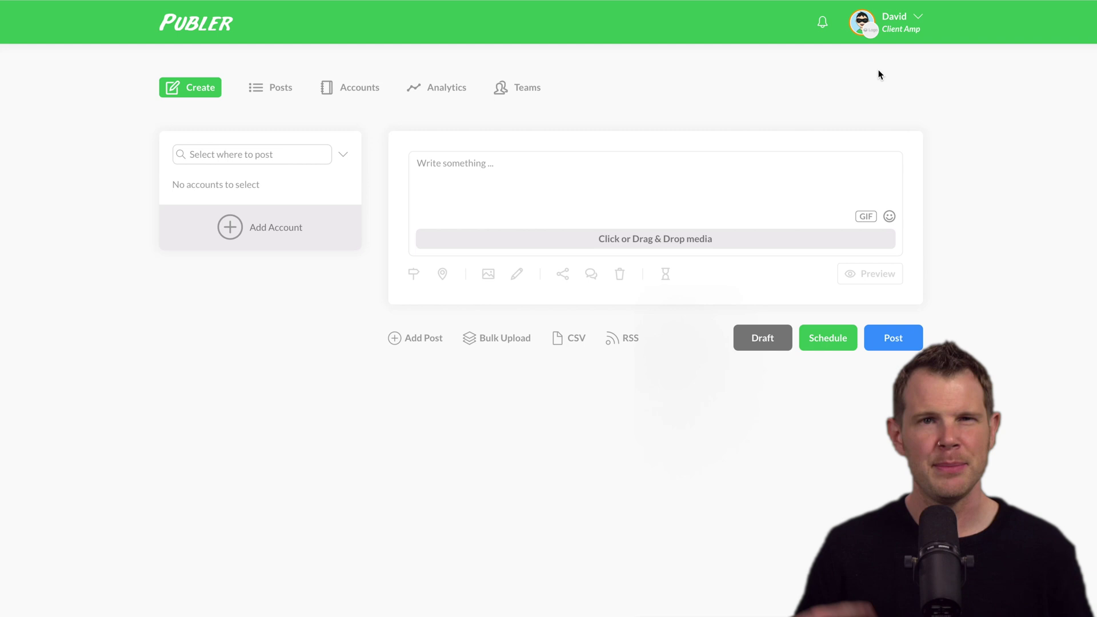
Switch to the DS Pesronal team and view its connected LinkedIn and Twitter accounts
left_click(917, 24)
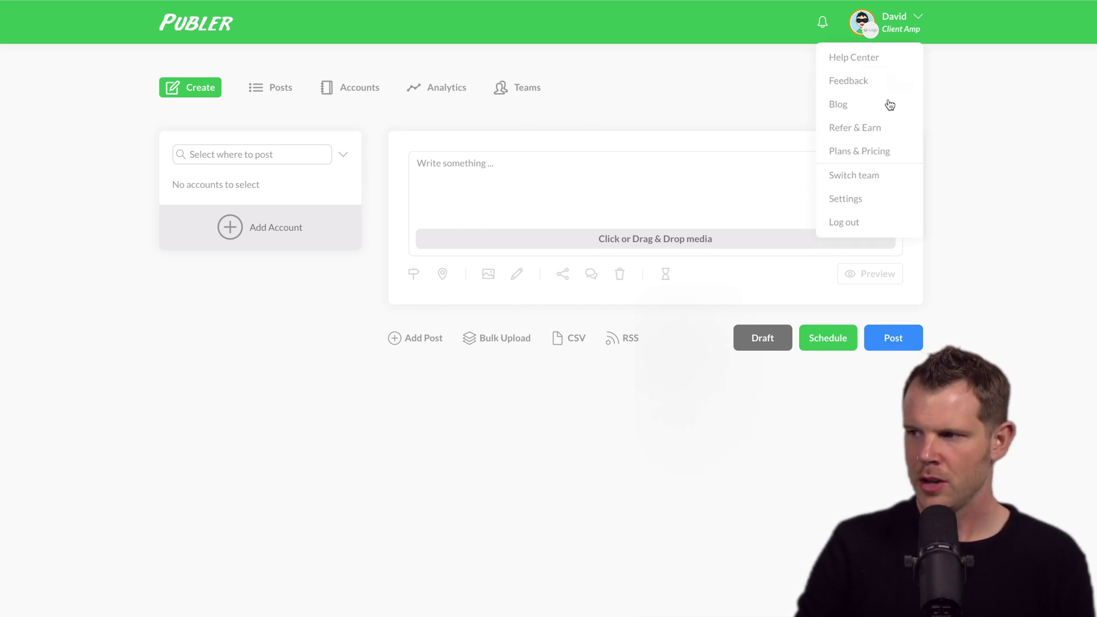
left_click(866, 177)
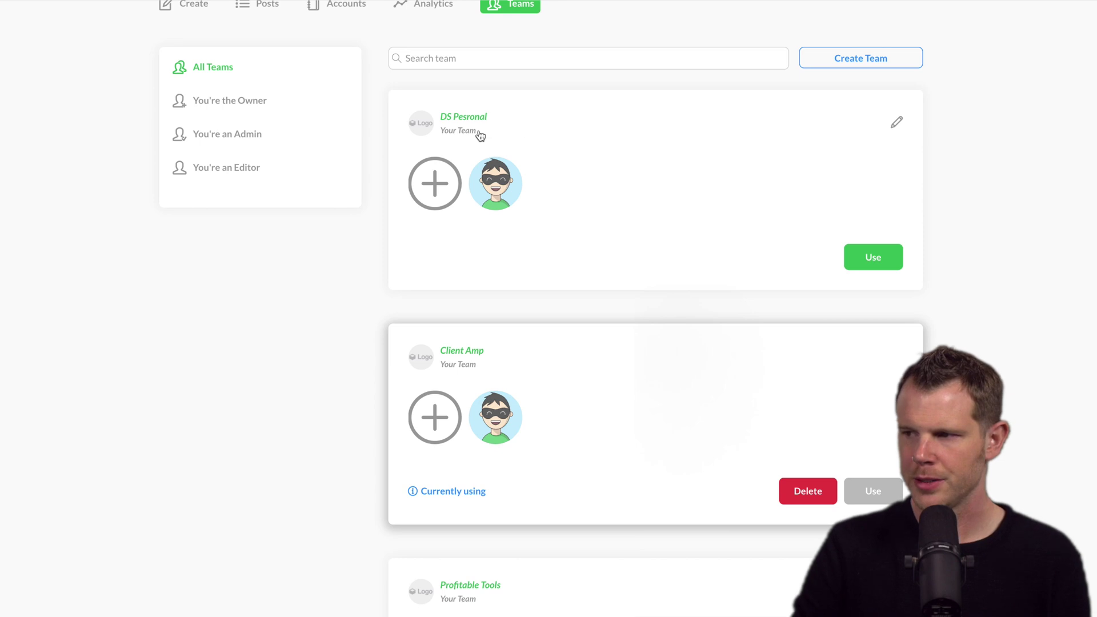
left_click(881, 259)
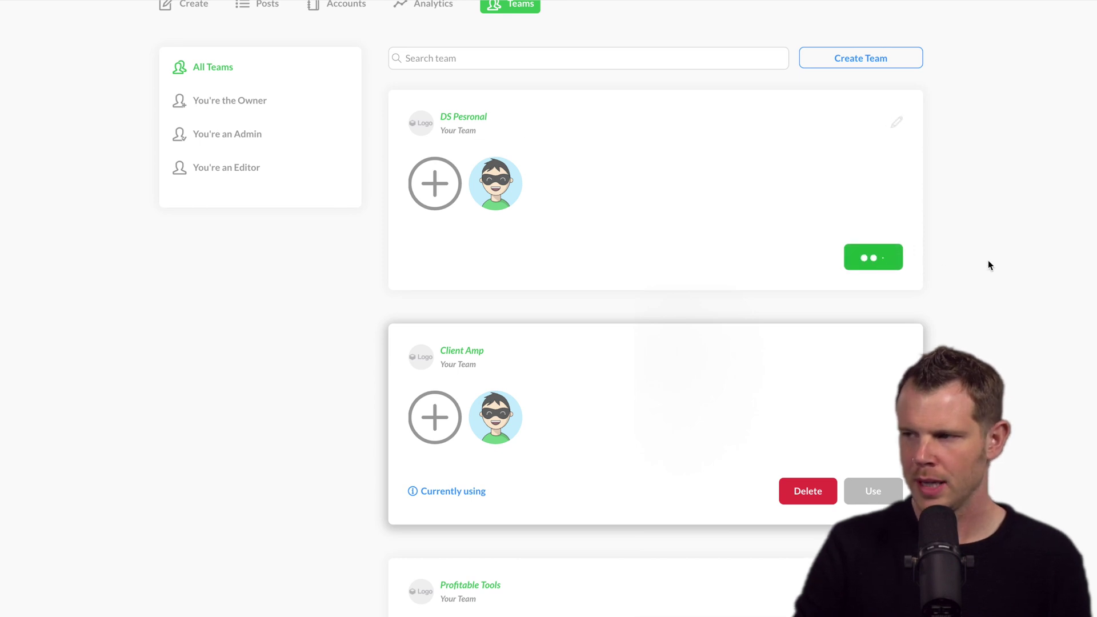
scroll(806, 192, "up", 2)
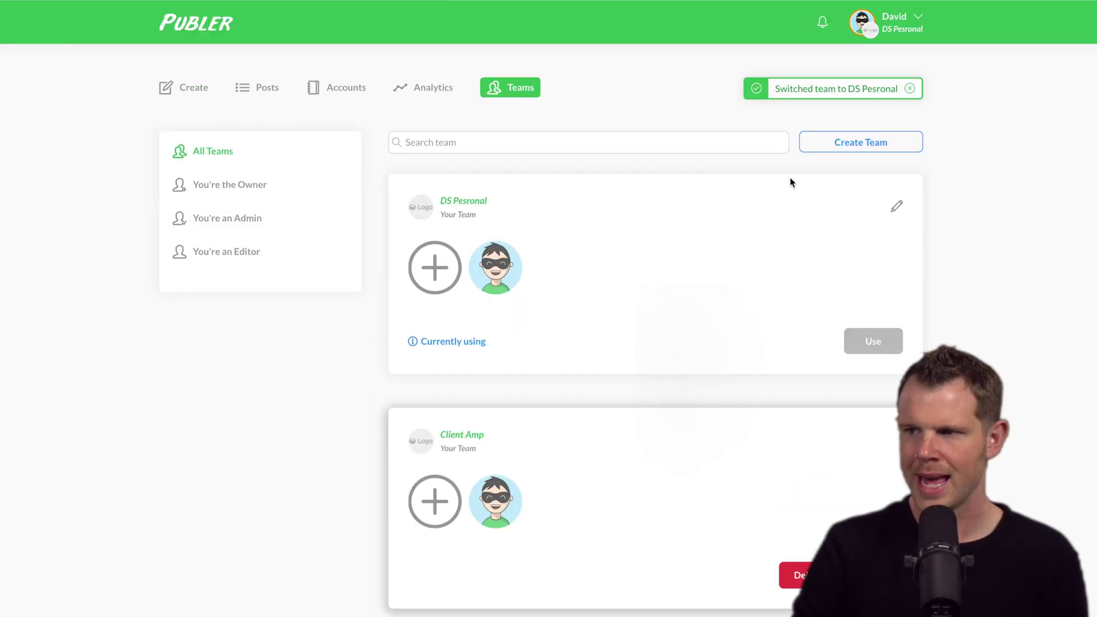
left_click(346, 96)
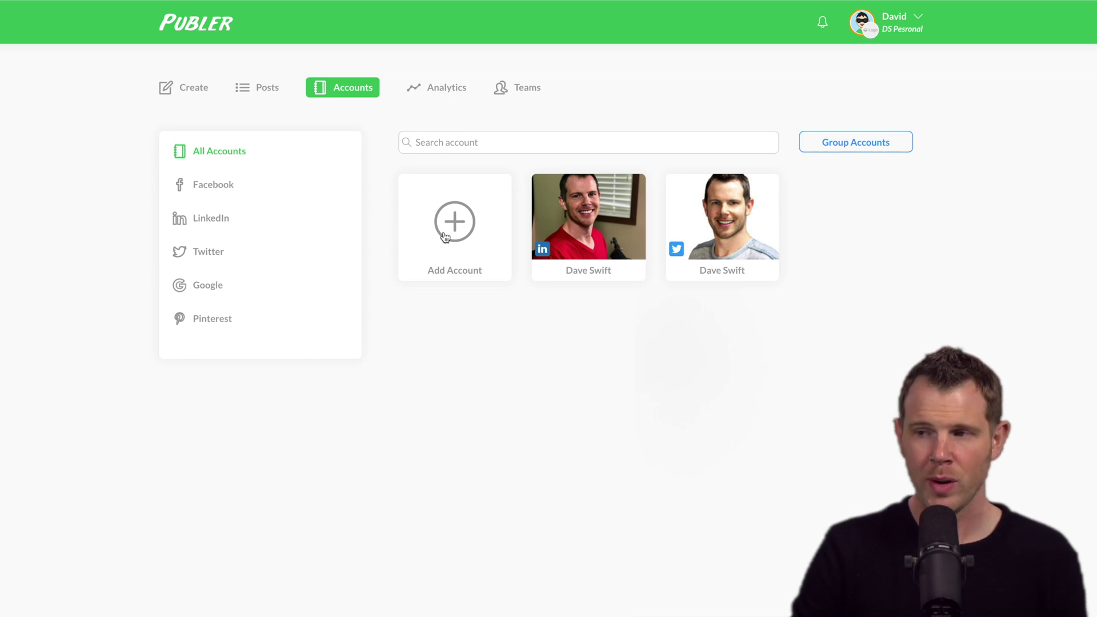
Compose 'A clever post.' with the QUOTERS image for both LinkedIn and Twitter, and open its media options
left_click(184, 88)
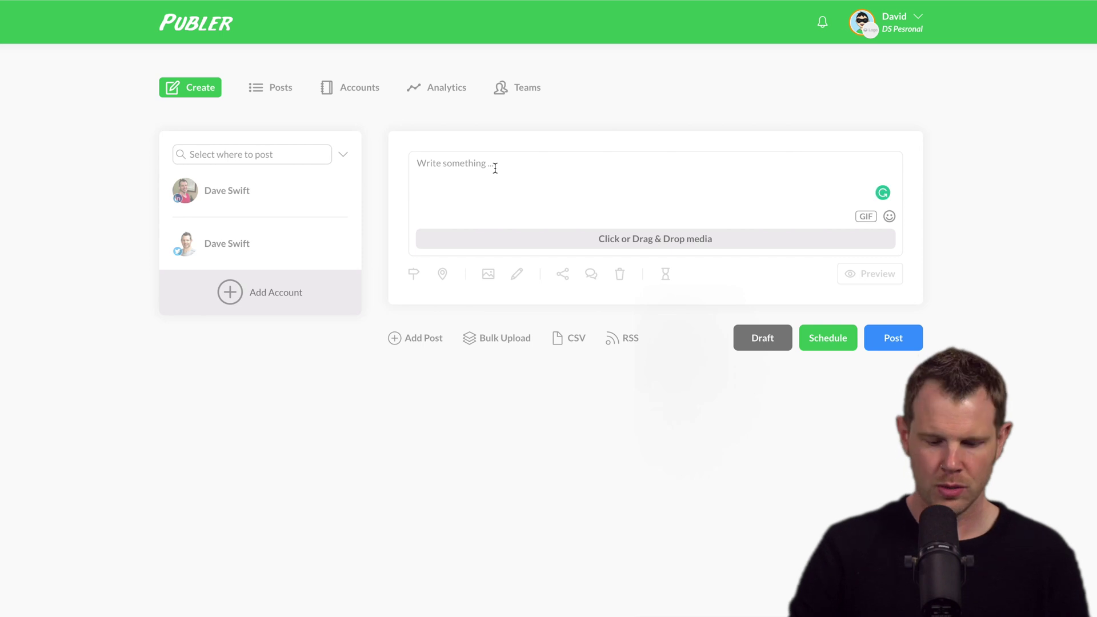
type("A clever post.")
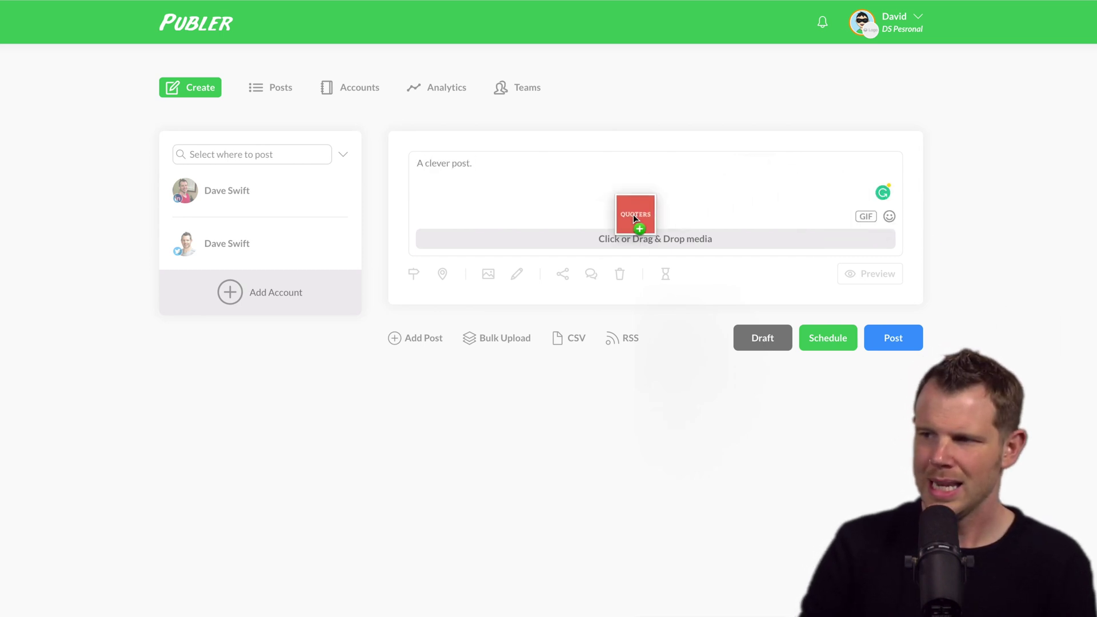
left_click_drag(634, 214, 669, 231)
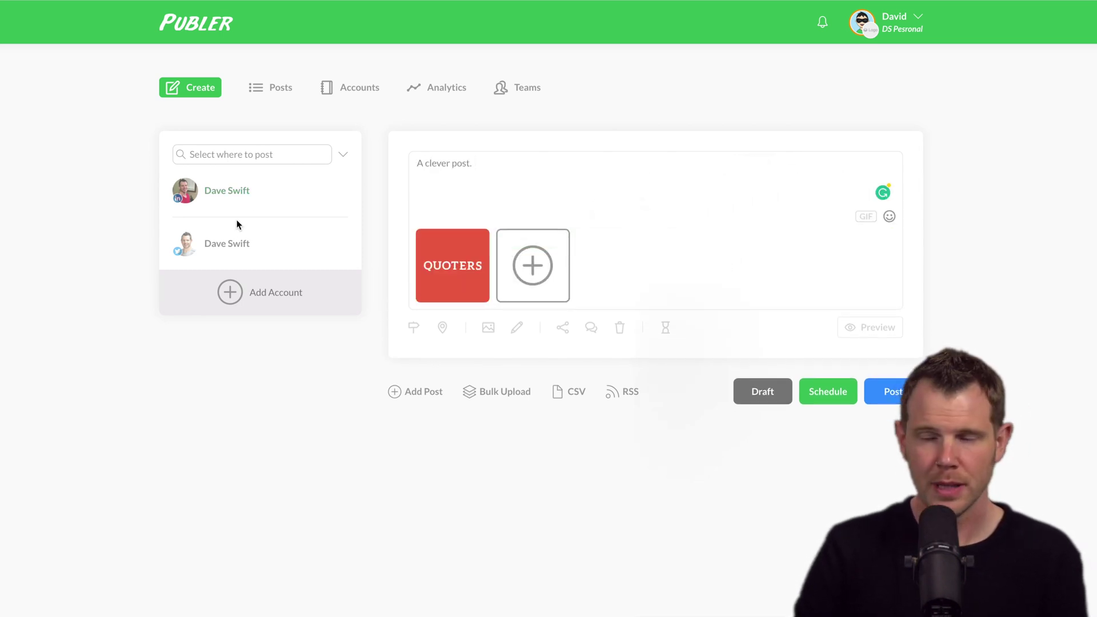
left_click(269, 197)
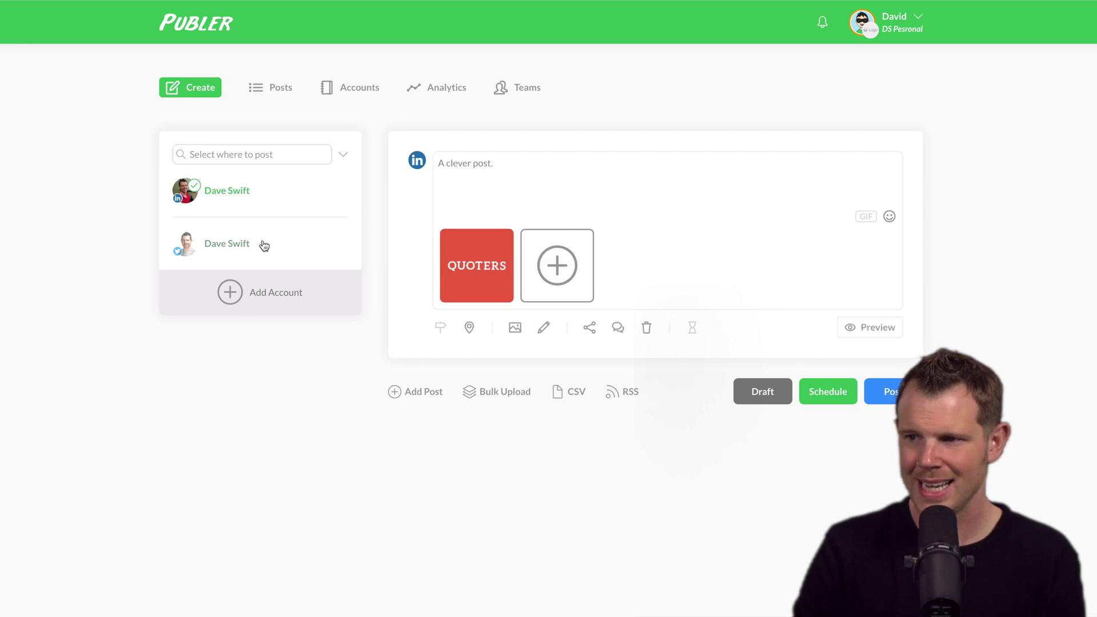
left_click(260, 245)
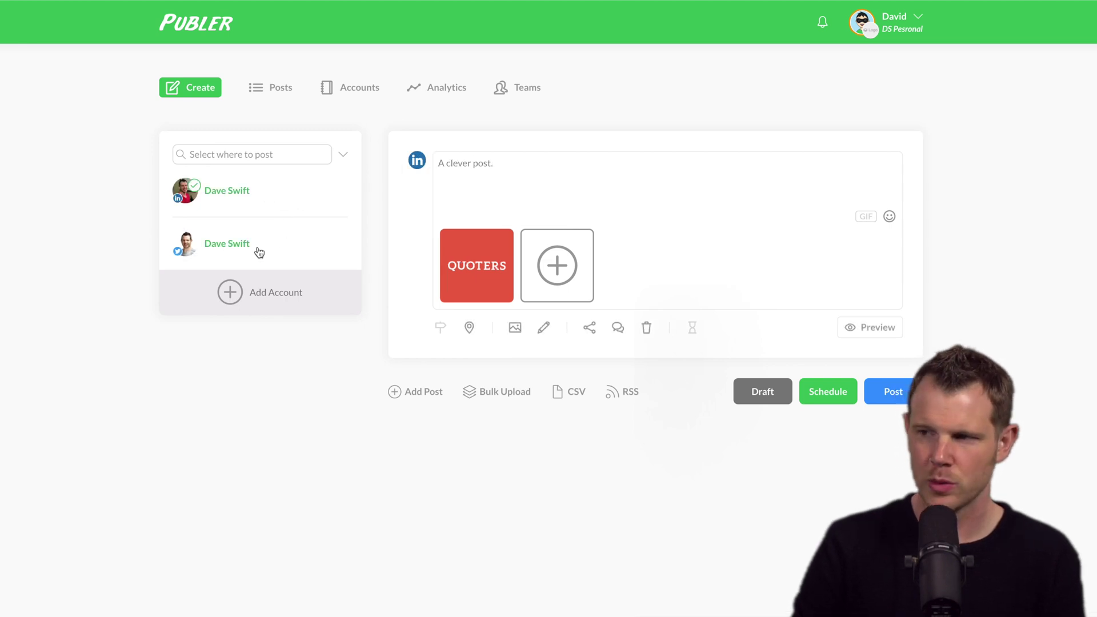
left_click(515, 329)
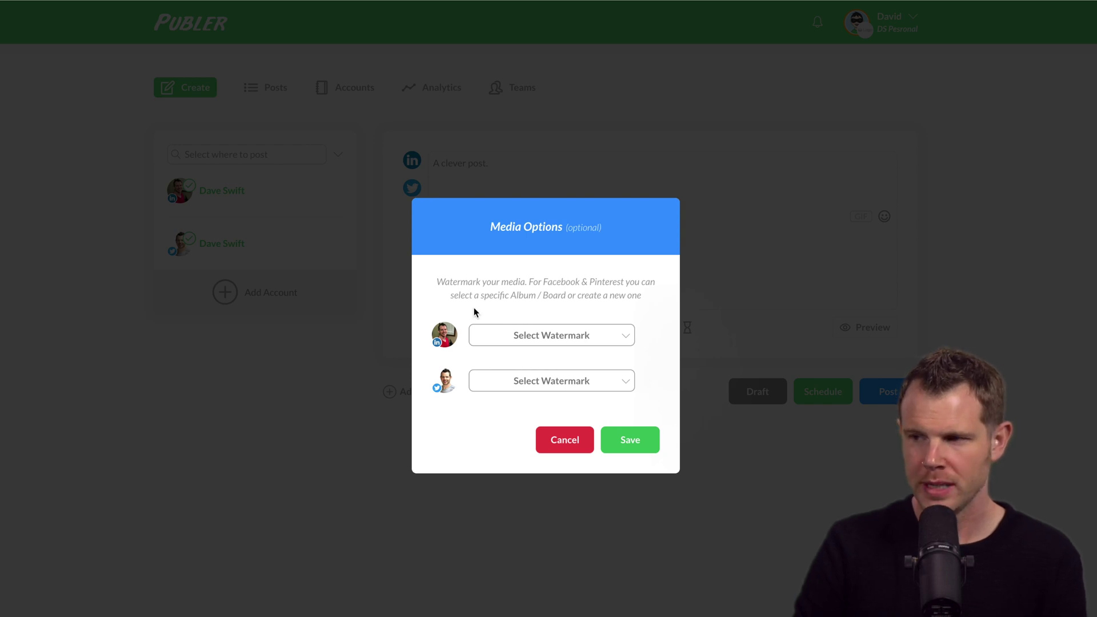
Create a default 'Profitable Tools' logo watermark, placed bottom-right at about 80–85% opacity
left_click(543, 336)
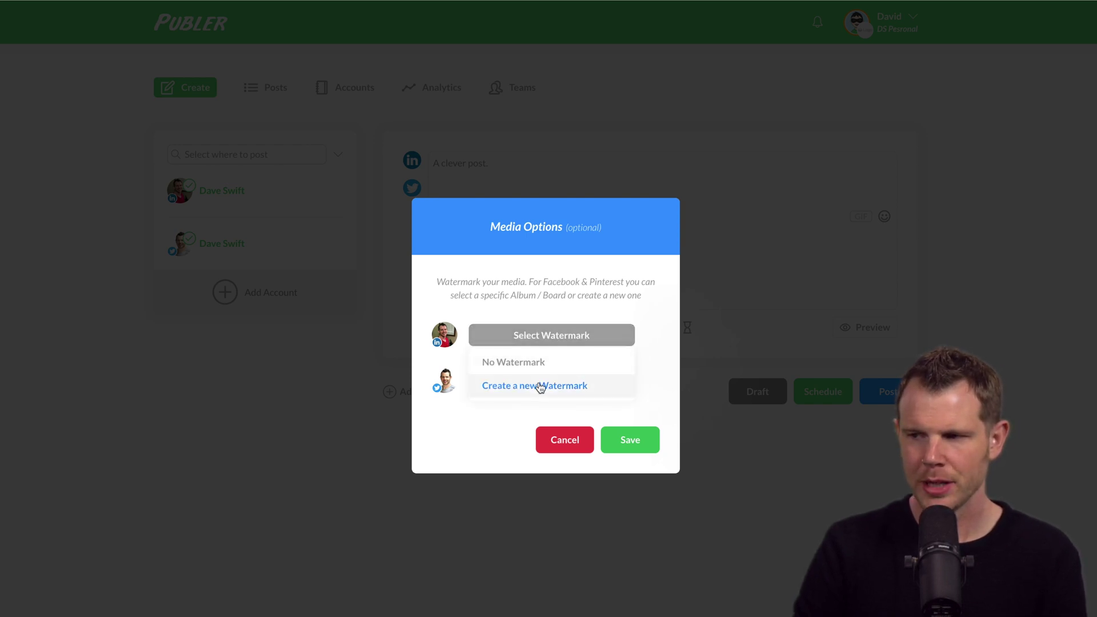
left_click(540, 386)
left_click_drag(421, 79, 543, 307)
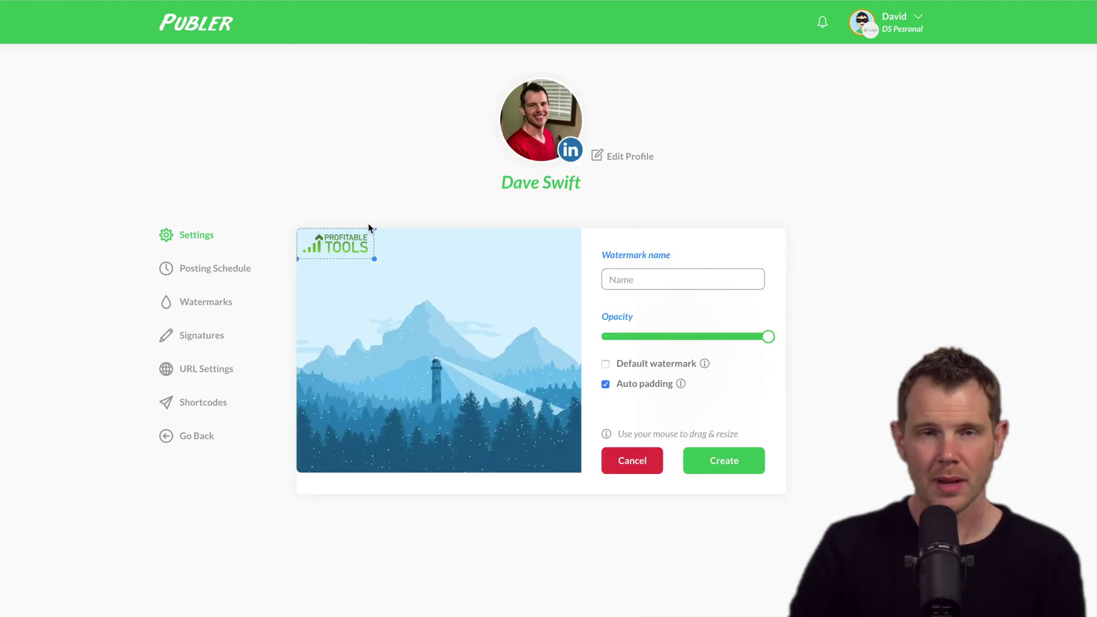
left_click_drag(342, 240, 551, 453)
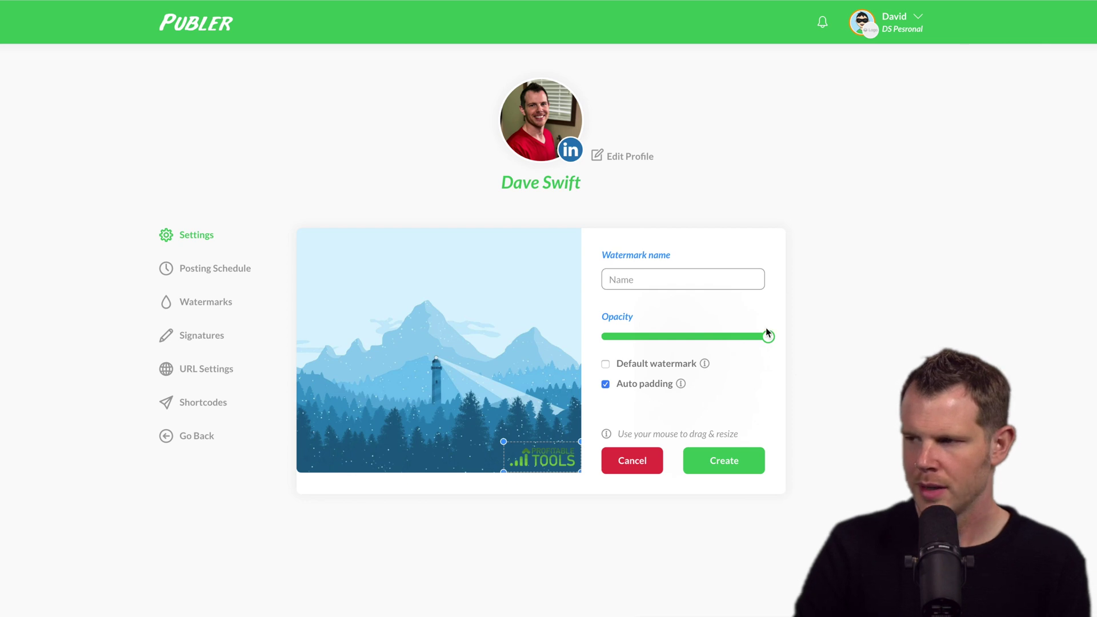
left_click_drag(771, 340, 730, 343)
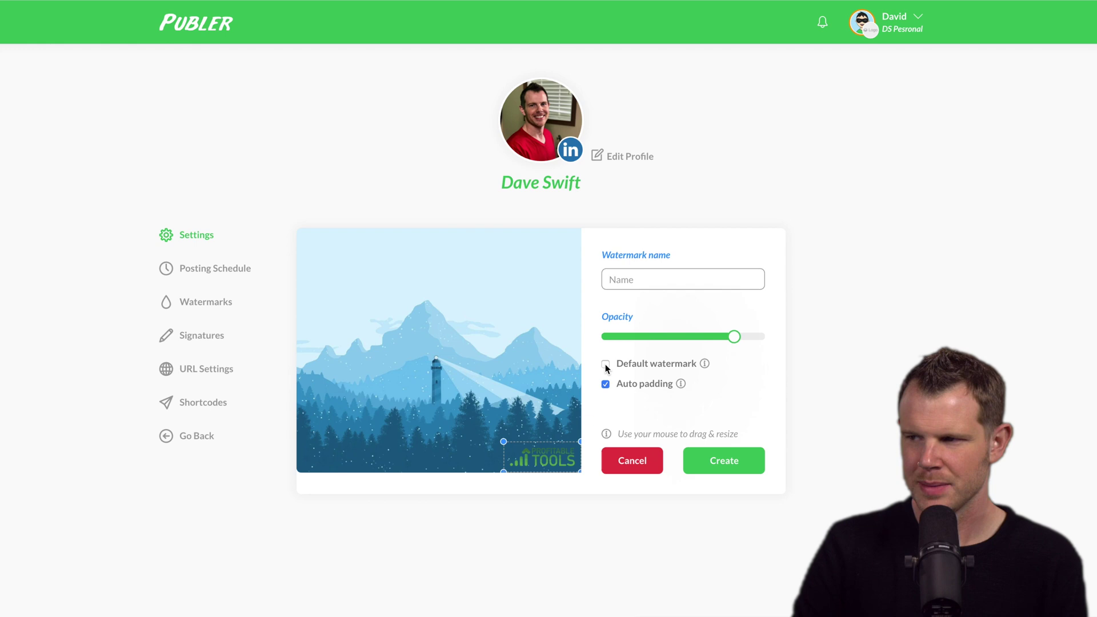
left_click(605, 364)
left_click(642, 280)
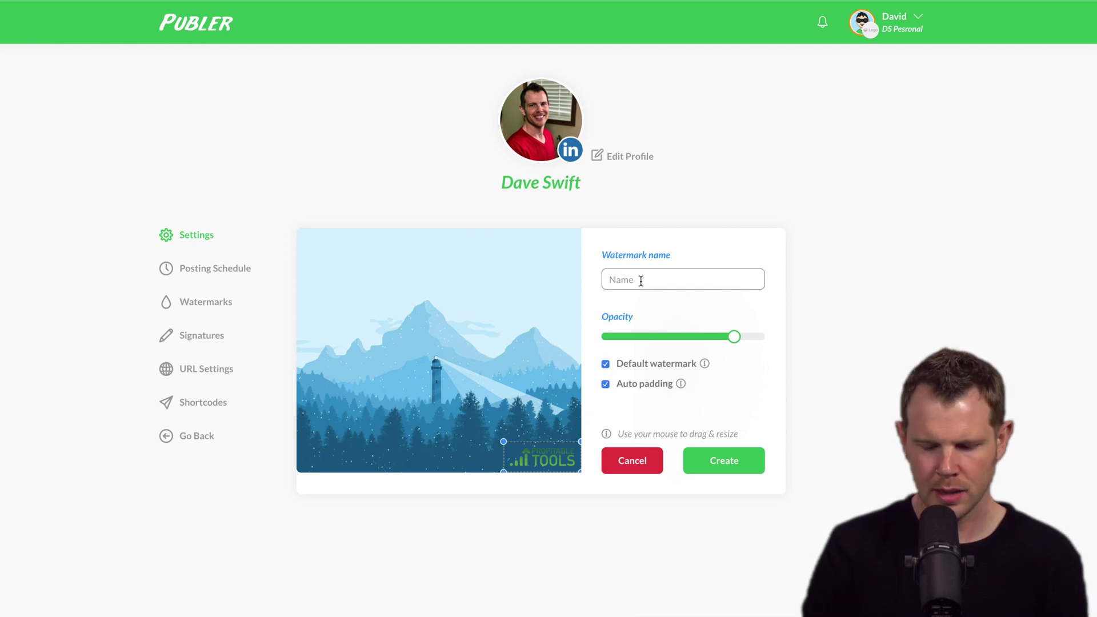
type("Profitable Tools")
left_click(731, 461)
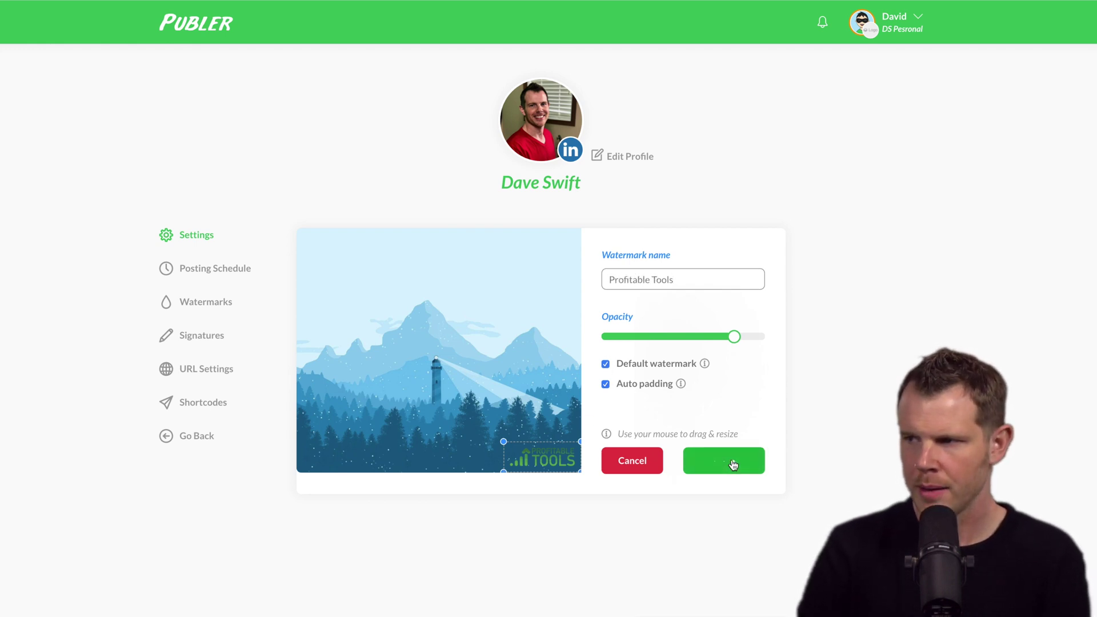
Apply the Profitable Tools watermark to the post's LinkedIn media, then list Twitter's watermark choices
left_click(198, 443)
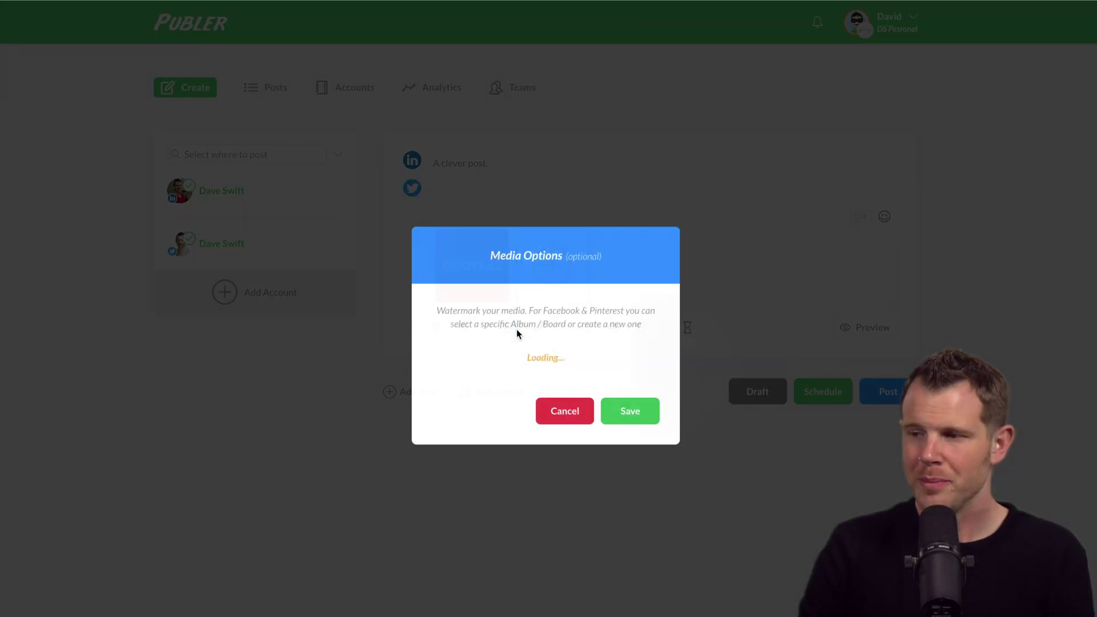
left_click(550, 335)
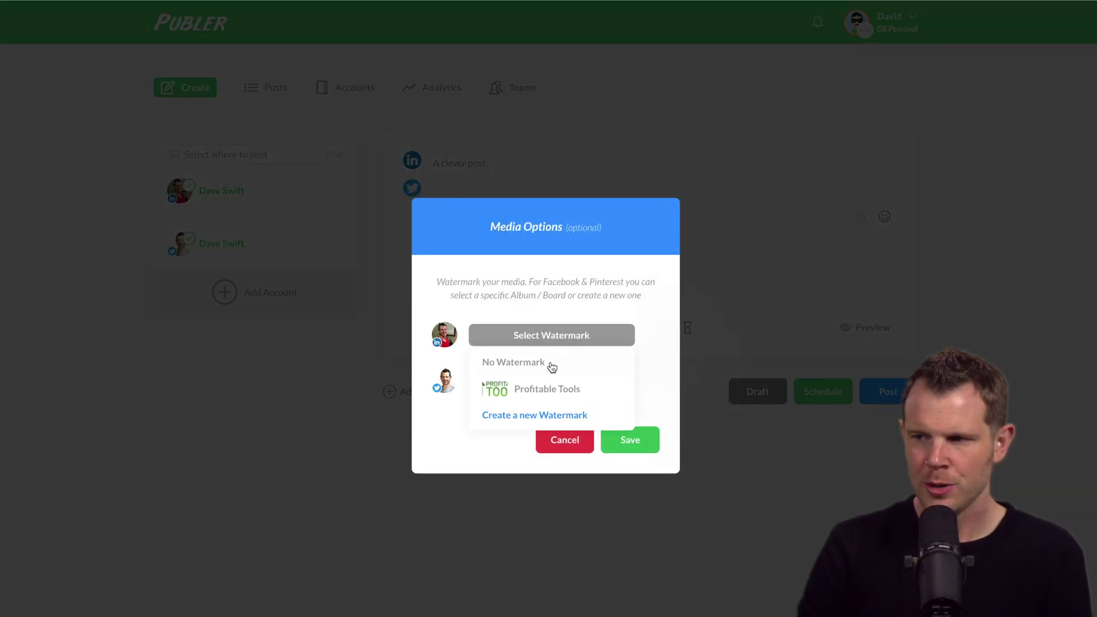
left_click(540, 390)
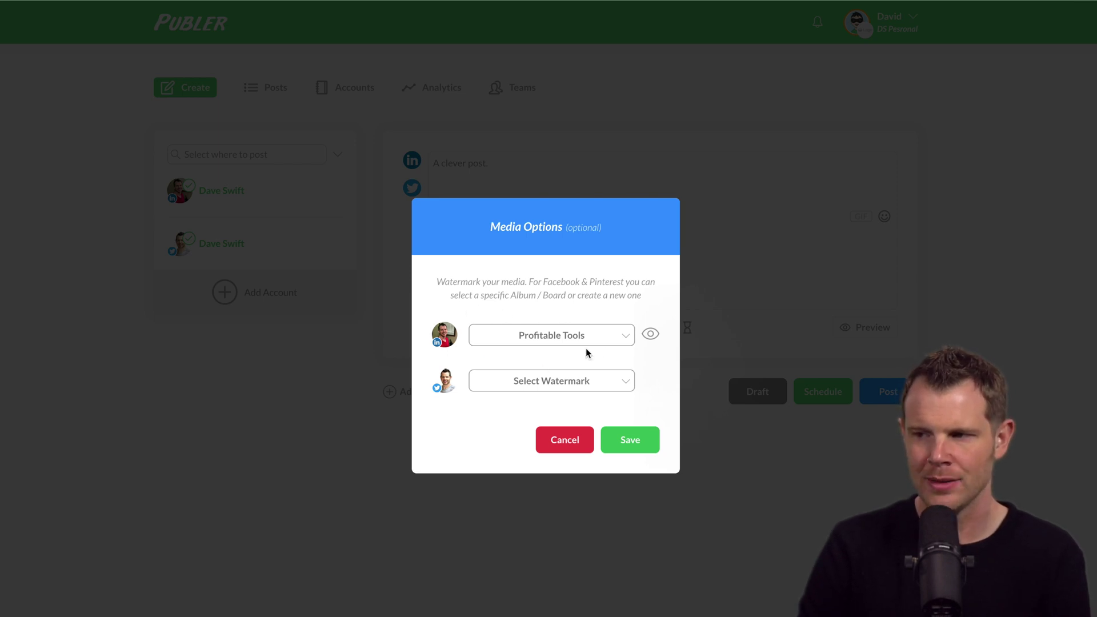
left_click(535, 381)
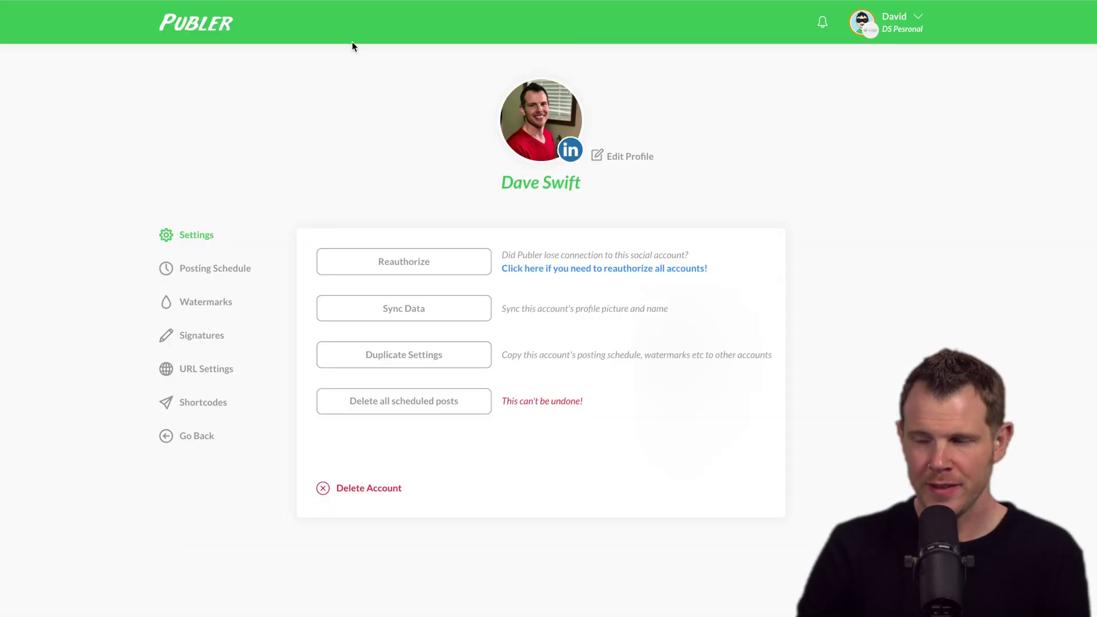
Browse the LinkedIn account's posting schedule, watermark and signature settings
left_click(203, 273)
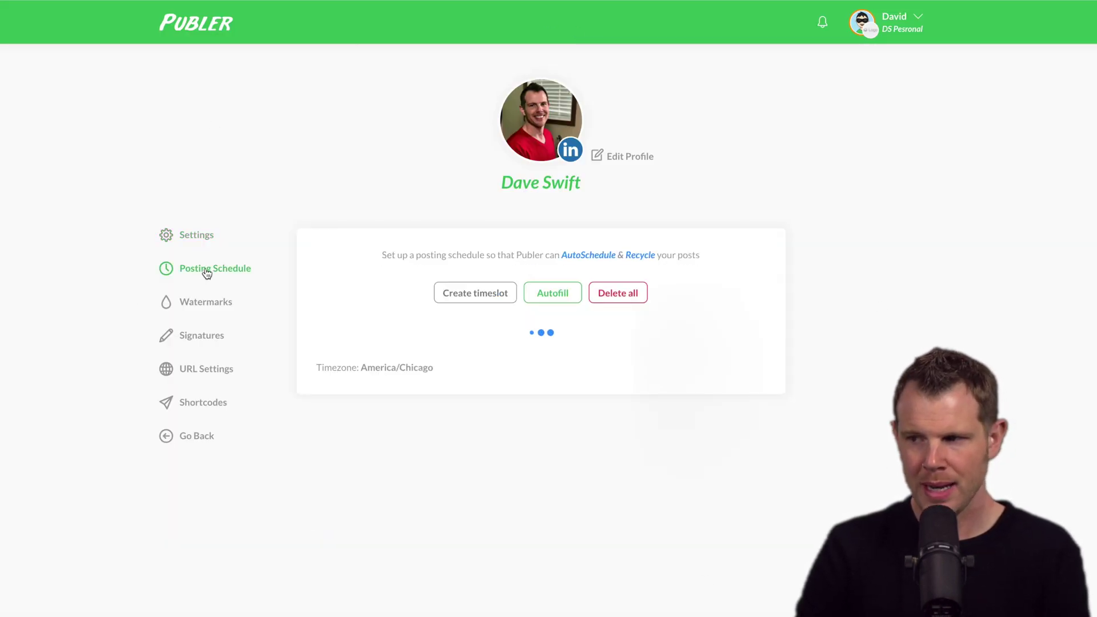
left_click(196, 306)
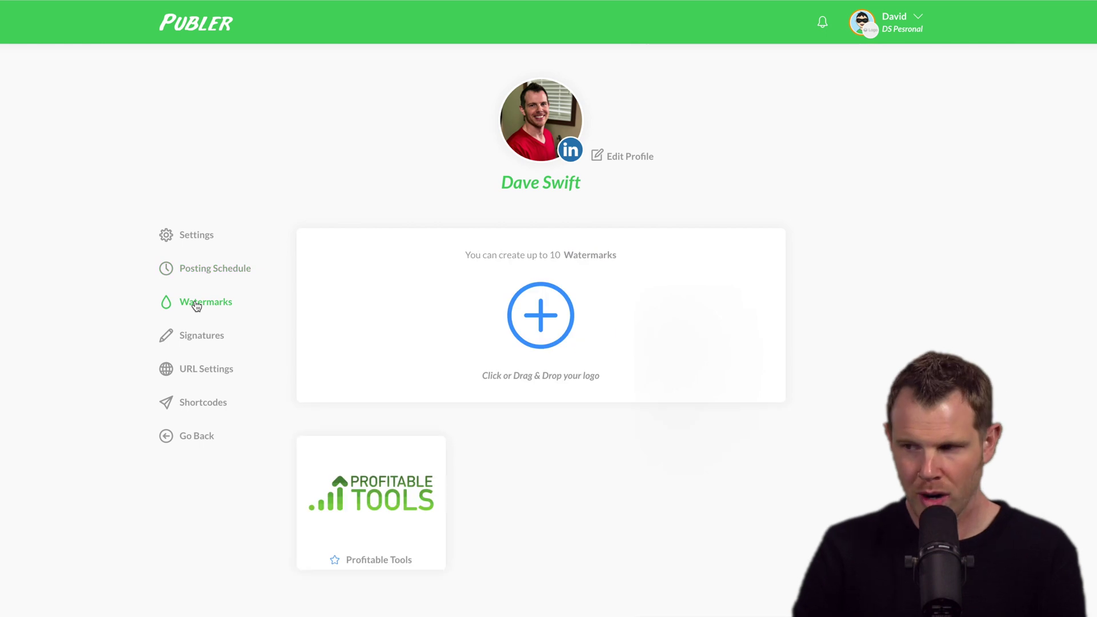
left_click(214, 345)
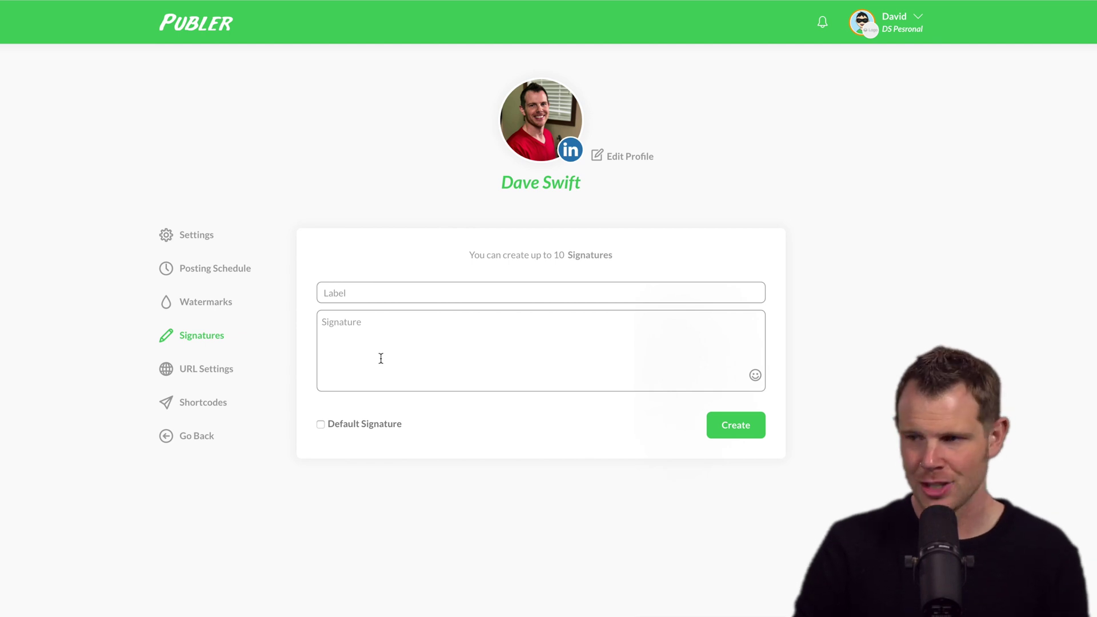
Enable Google Analytics UTM tracking in URL settings, leaving the link shortening method unchanged
left_click(200, 368)
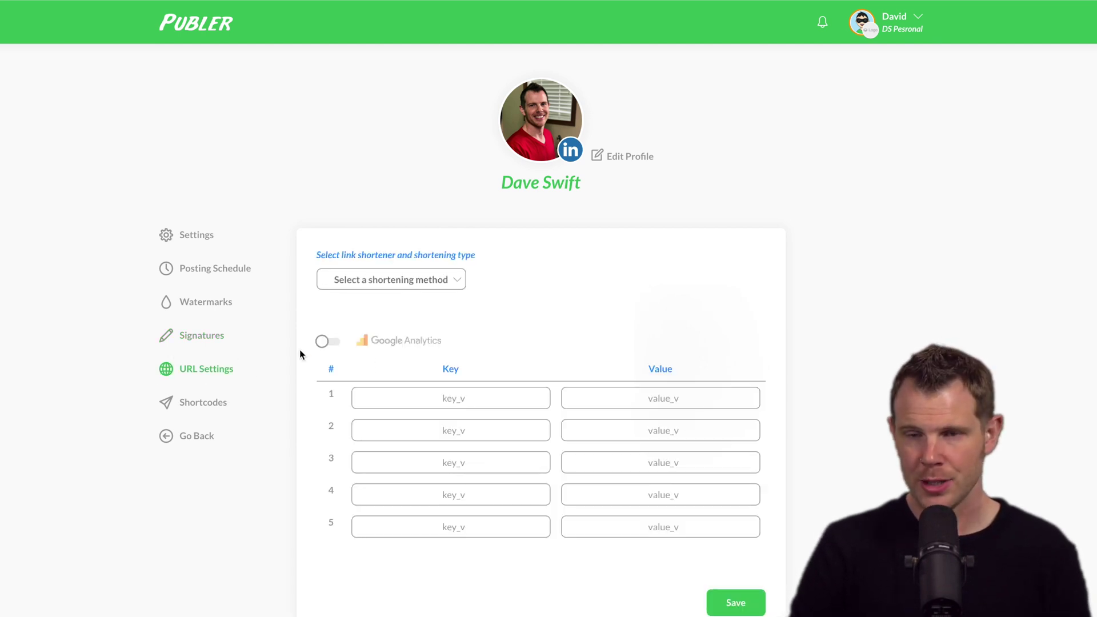
left_click(407, 285)
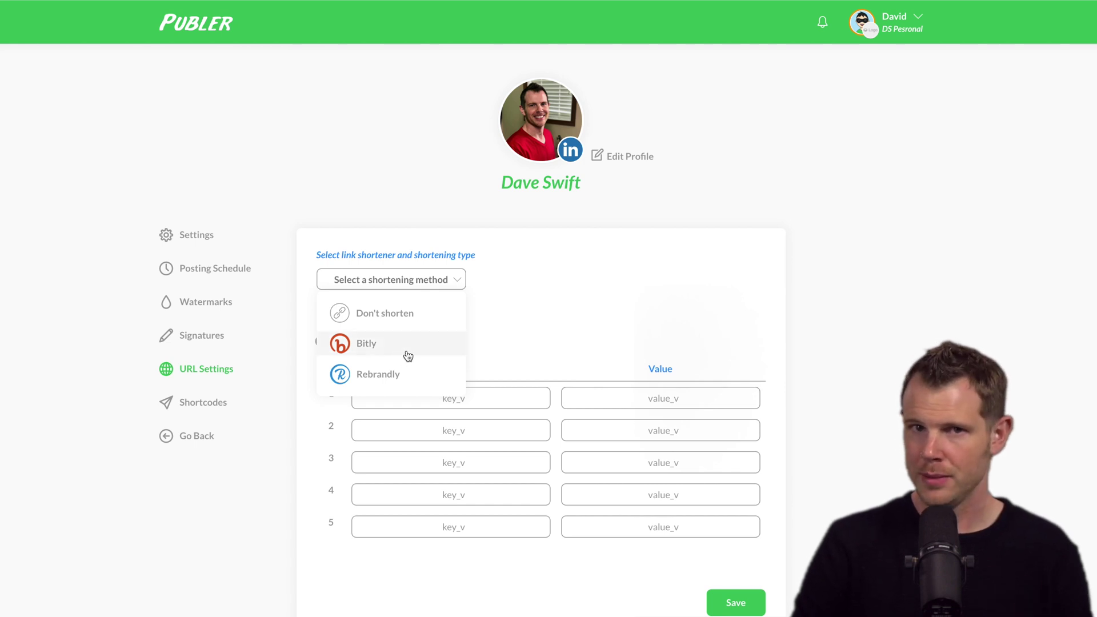
left_click(502, 328)
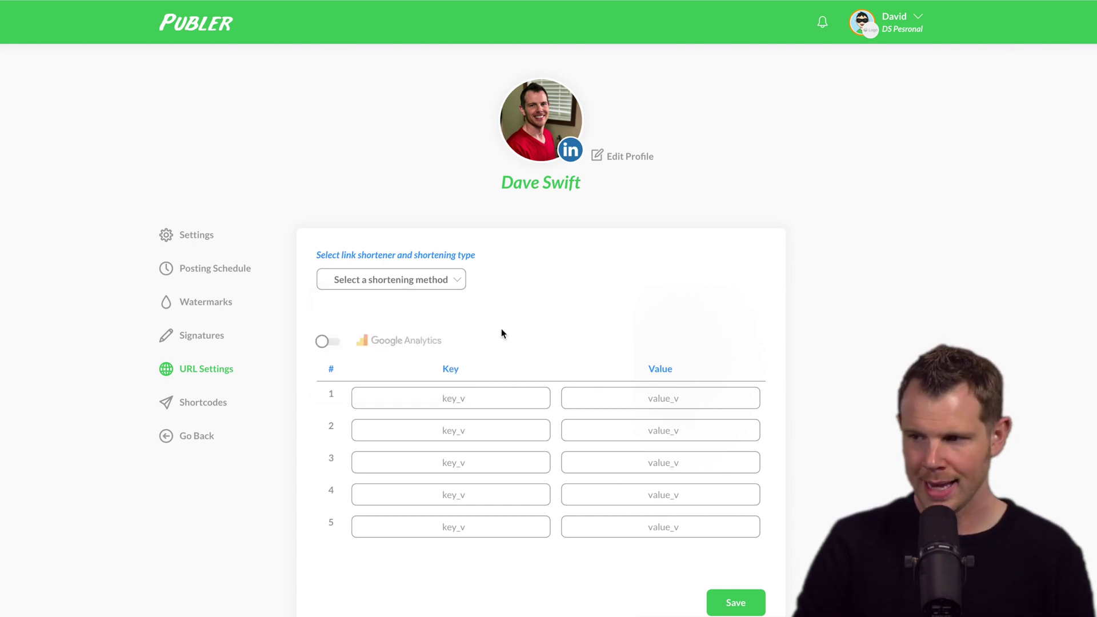
left_click(323, 343)
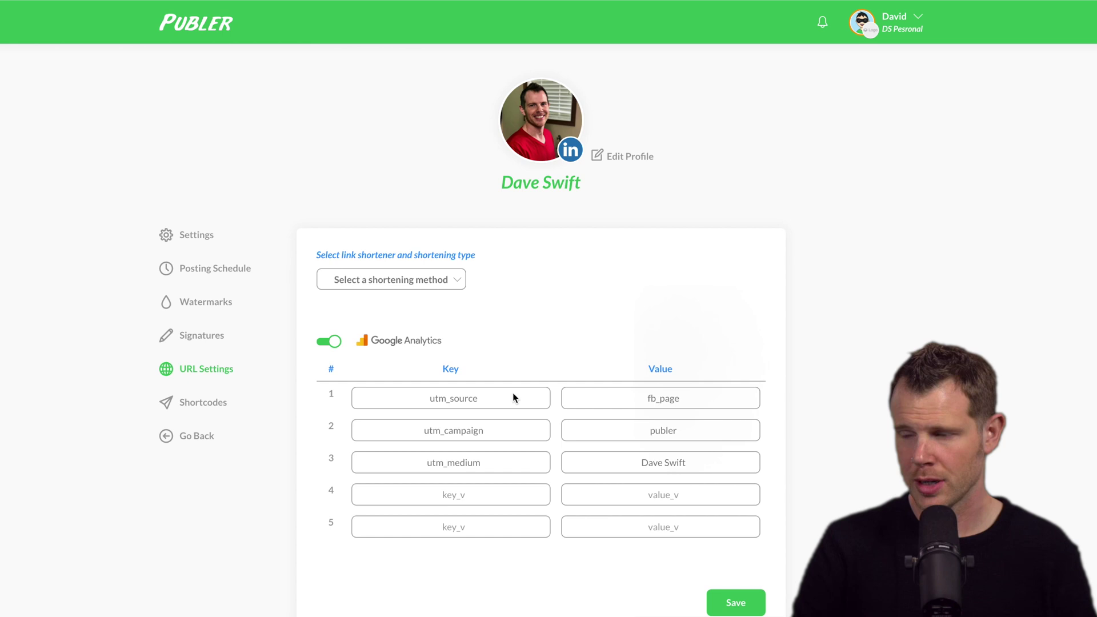
left_click(223, 403)
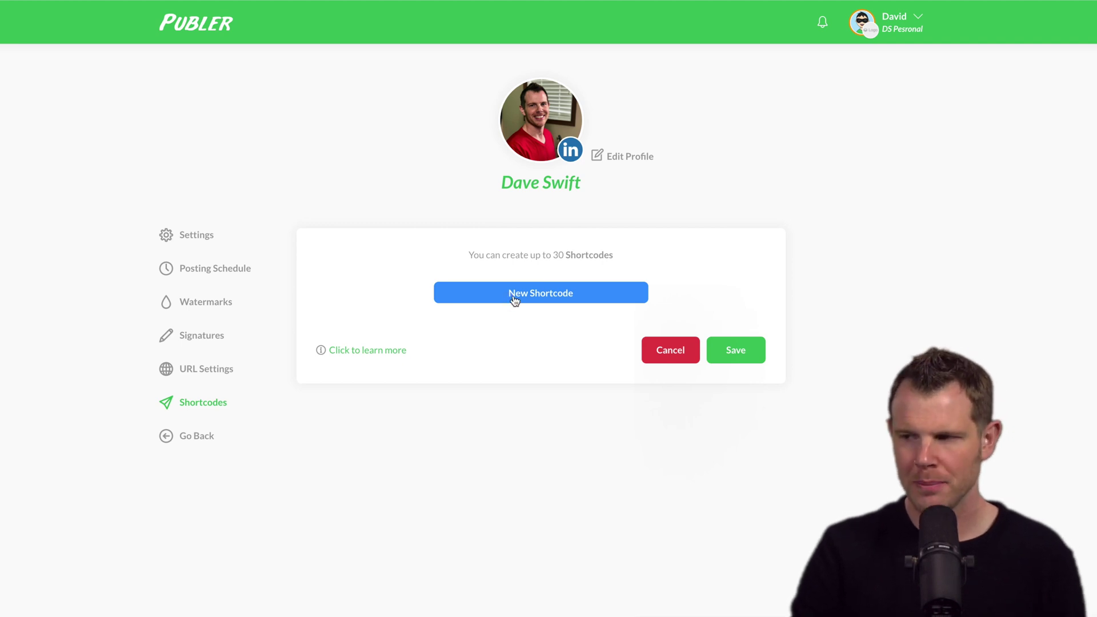
Add and save a shortcode named 'email' with the contact's e-mail address as its value
left_click(537, 292)
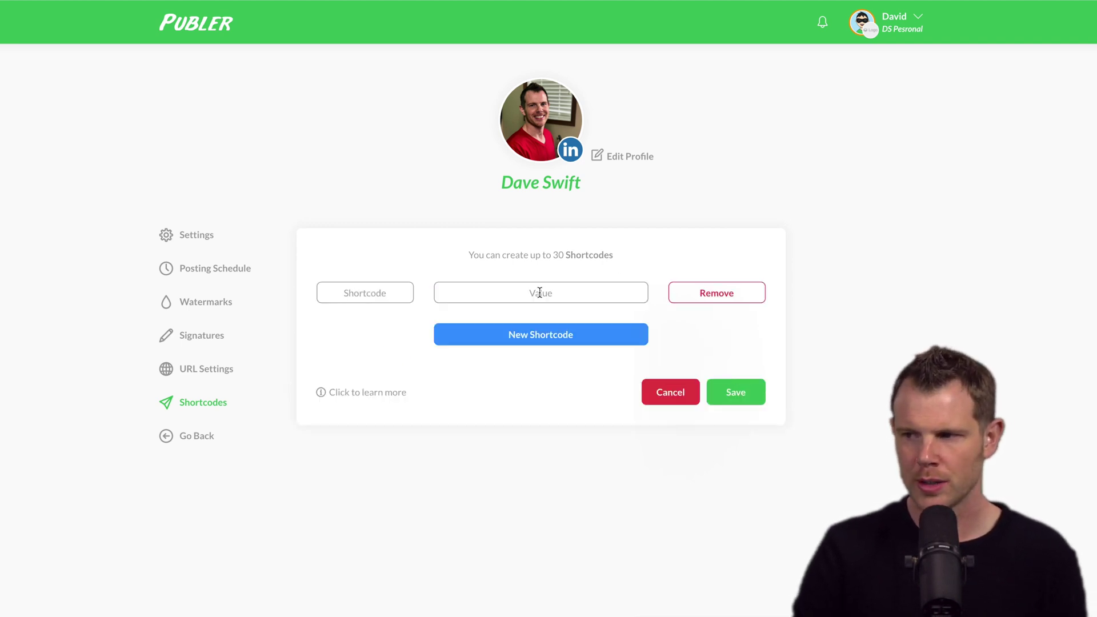
type("email")
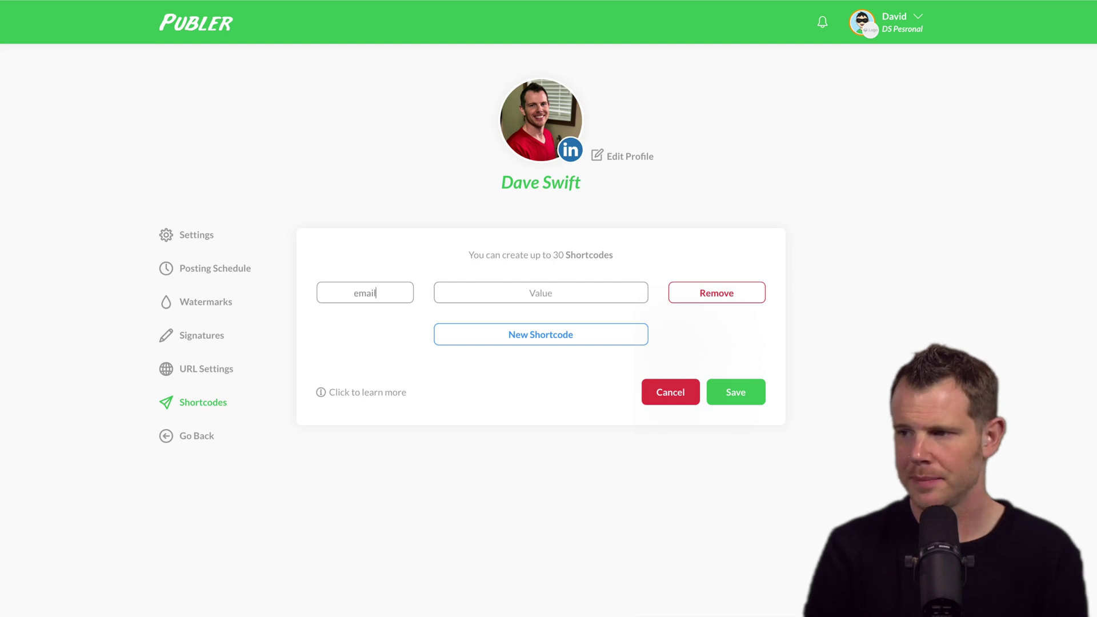
left_click(494, 292)
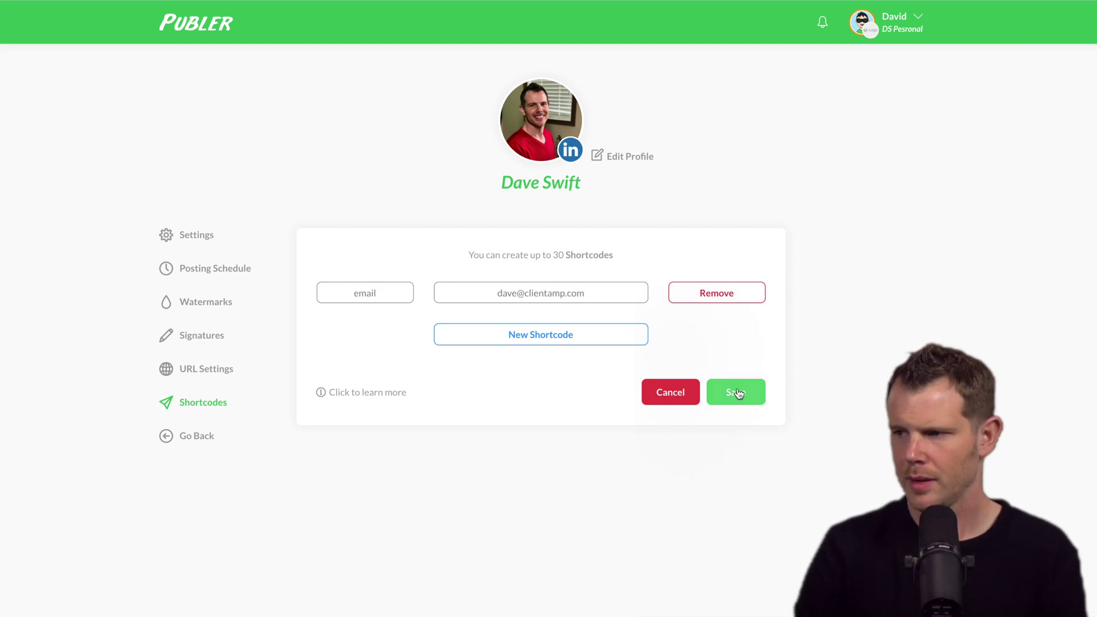
left_click(739, 394)
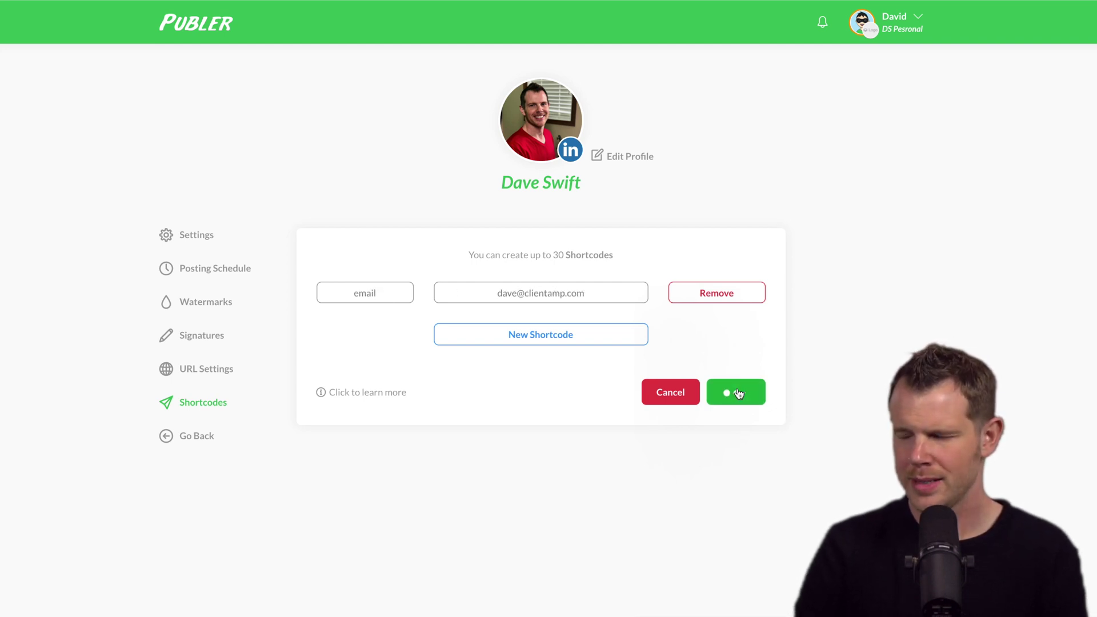
Return to the composer and append the {{email}} shortcode to the LinkedIn post text
left_click(193, 437)
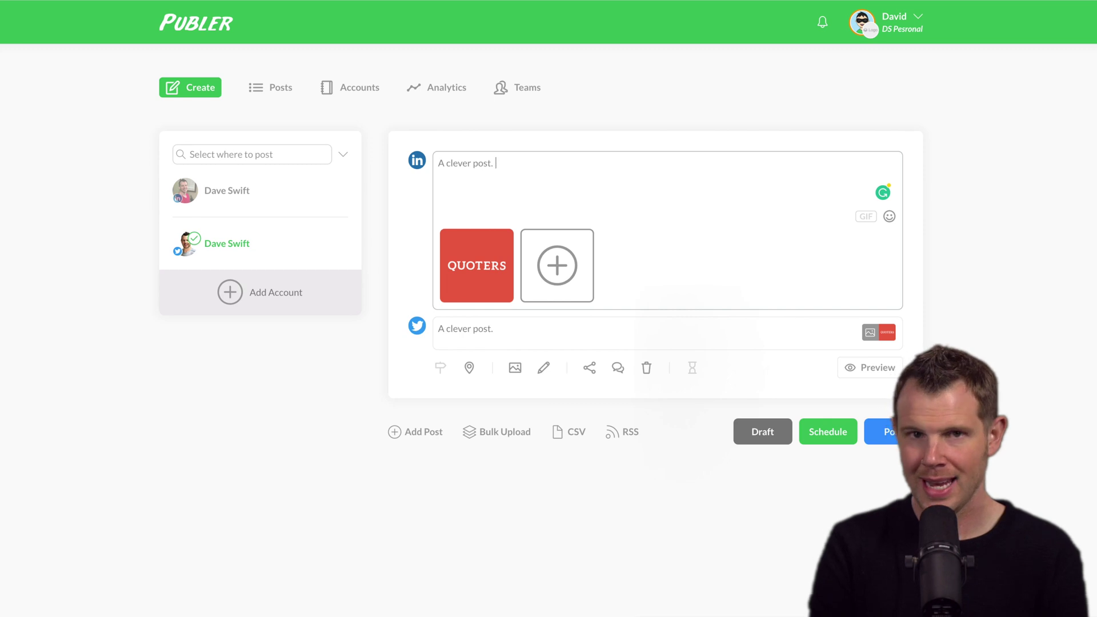
type("{{")
key("Return")
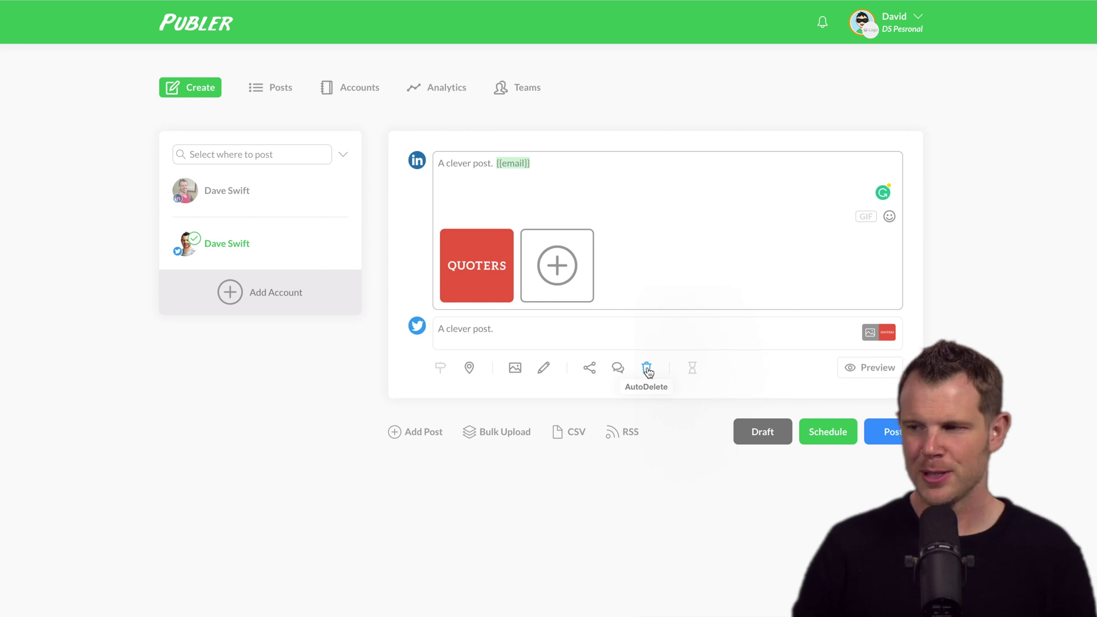
Set the post to auto-delete after 12 months
left_click(648, 372)
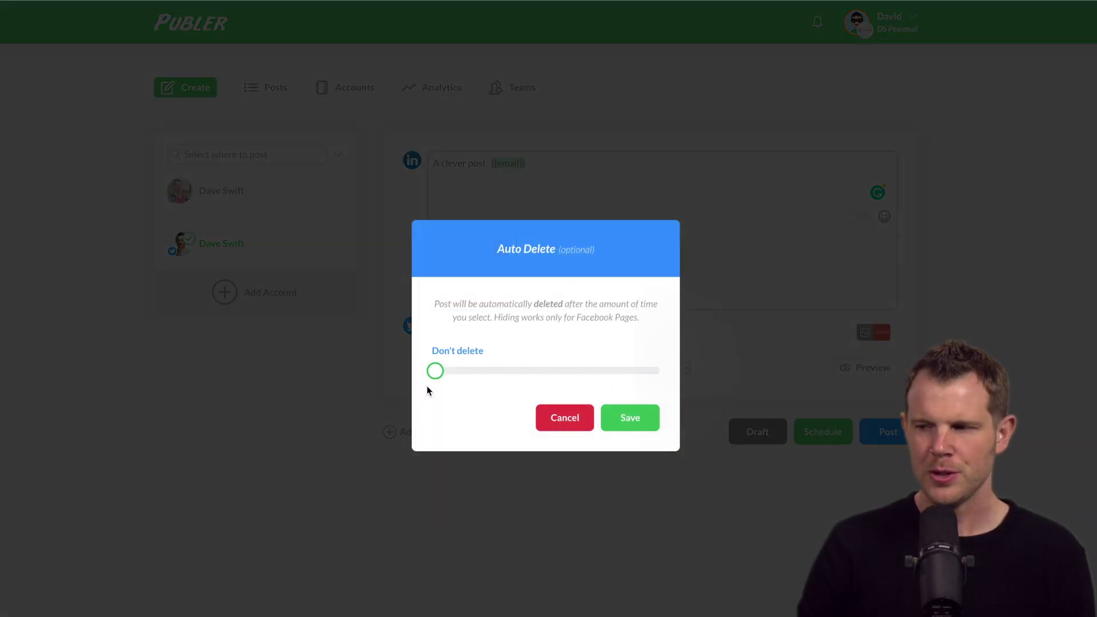
left_click_drag(427, 388, 691, 380)
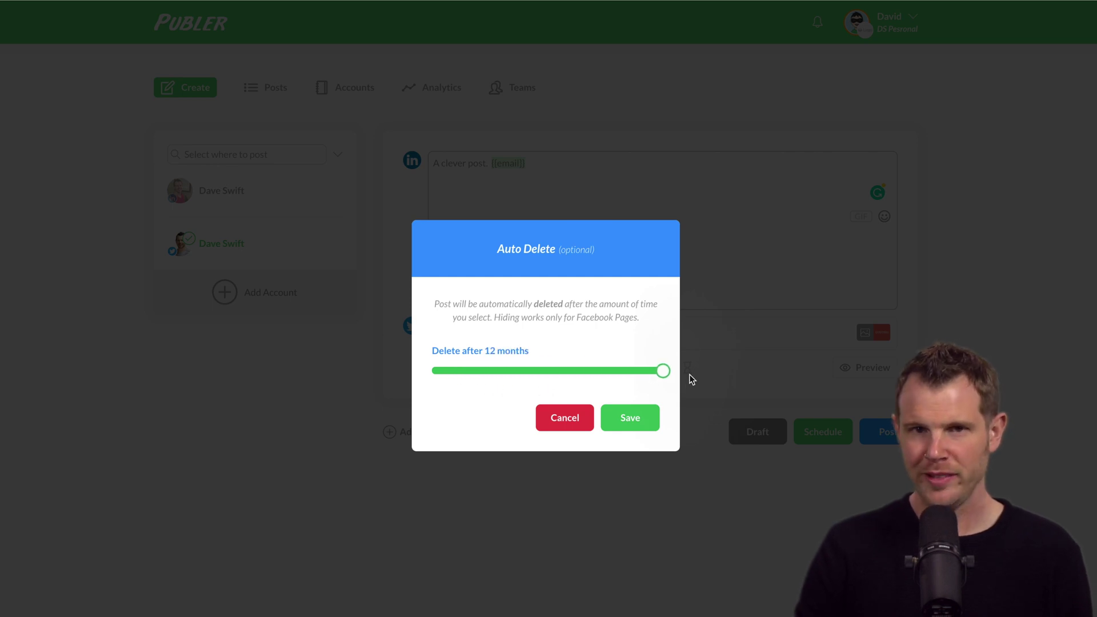
left_click(682, 368)
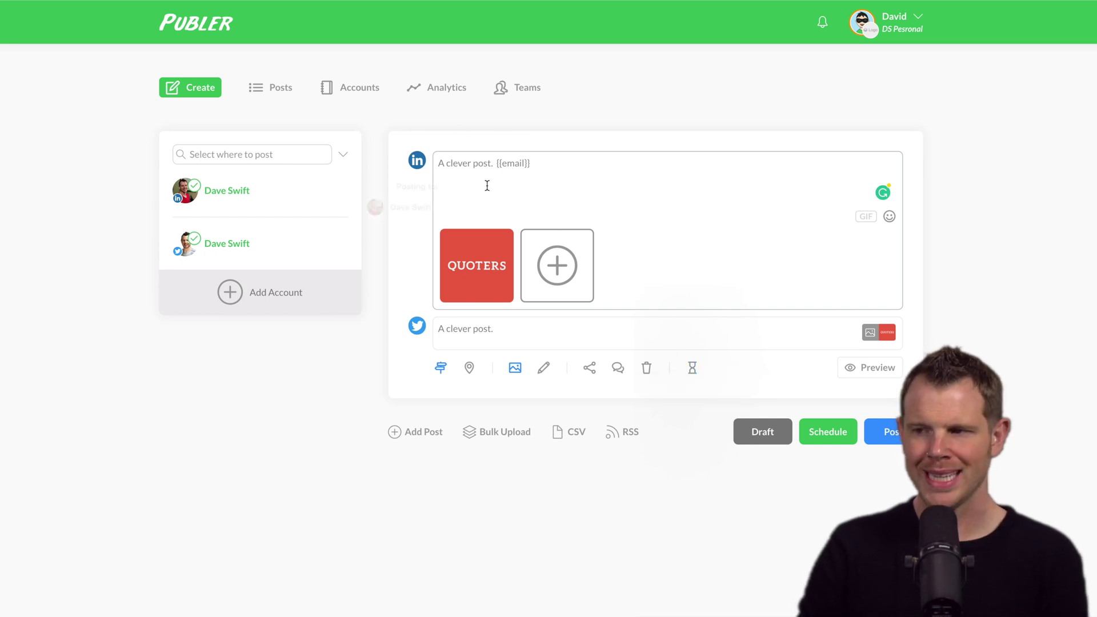
Set a 2-week delay between publishing to the LinkedIn and Twitter accounts
left_click(693, 368)
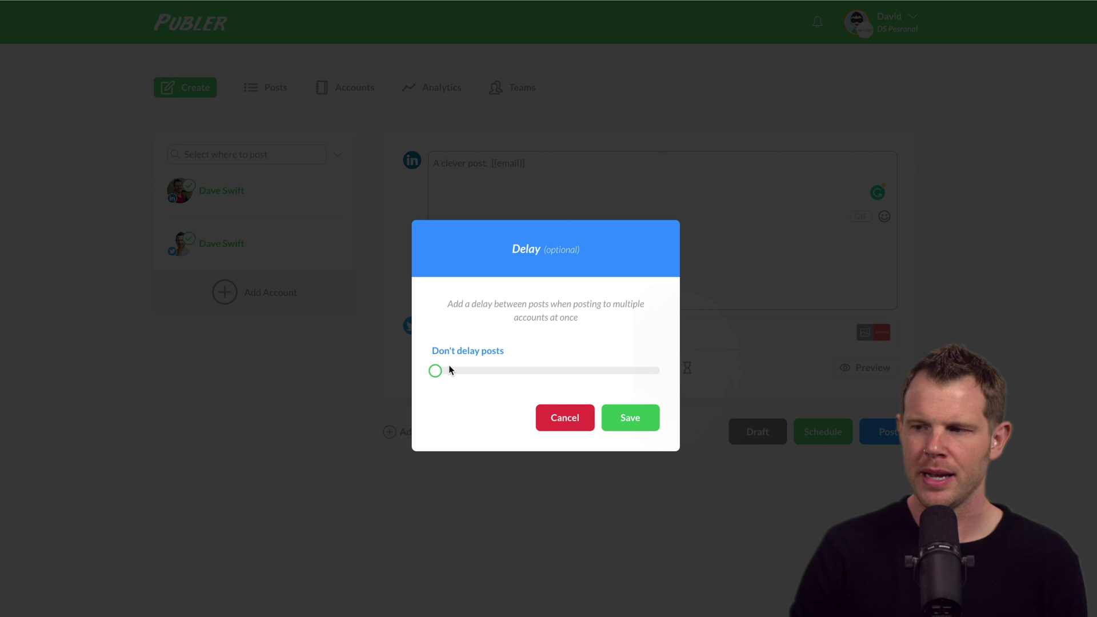
left_click_drag(435, 372, 677, 387)
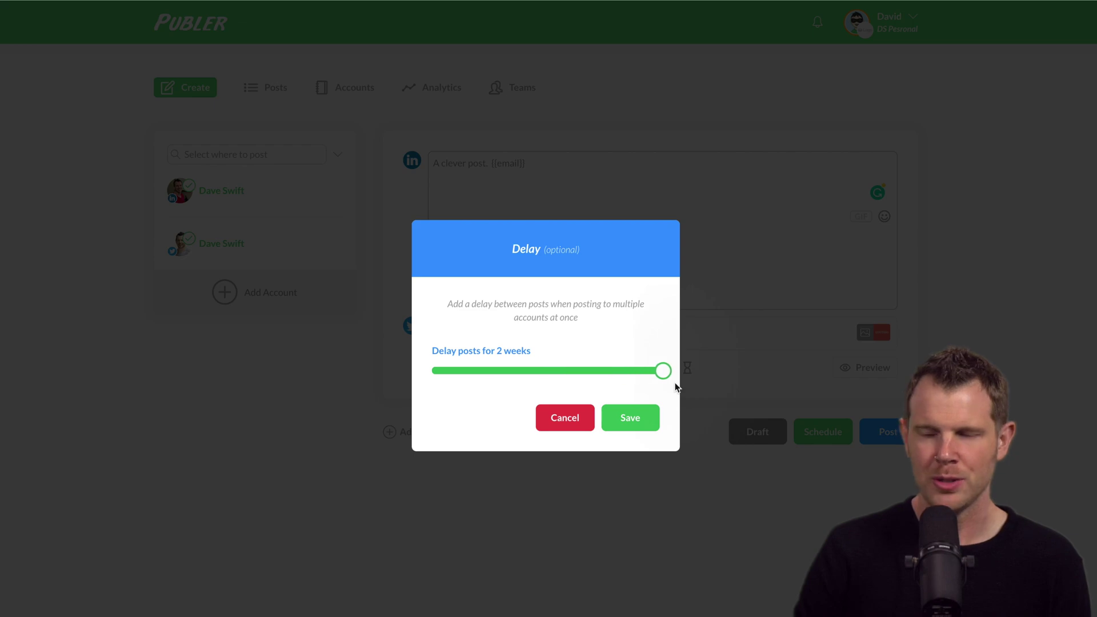
left_click(564, 417)
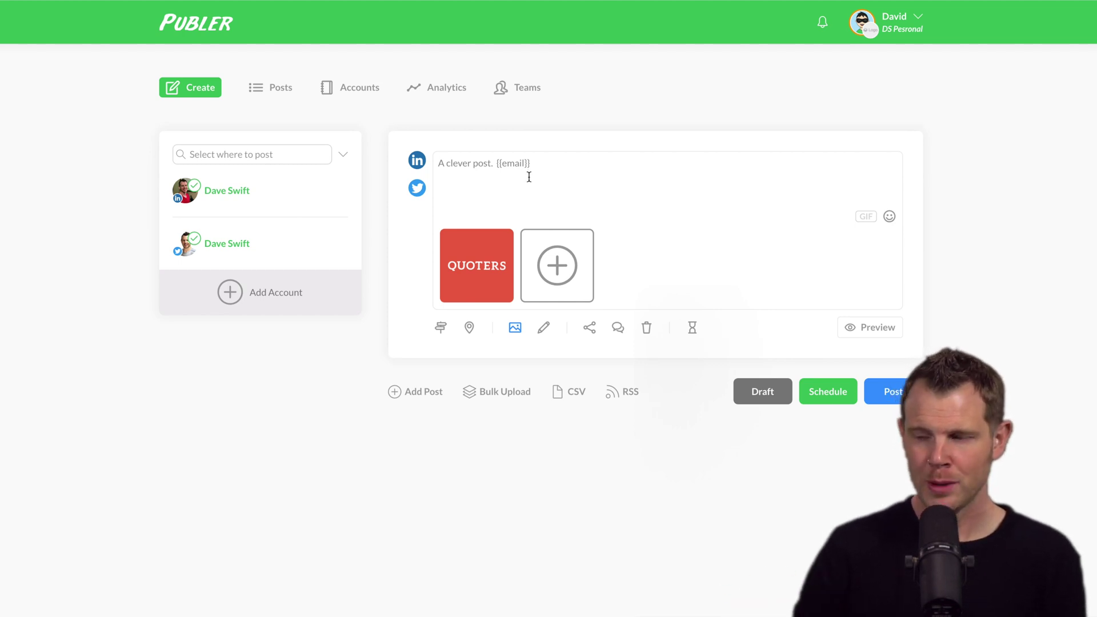
Customize the post per network, switching between the LinkedIn and Twitter versions
left_click(441, 327)
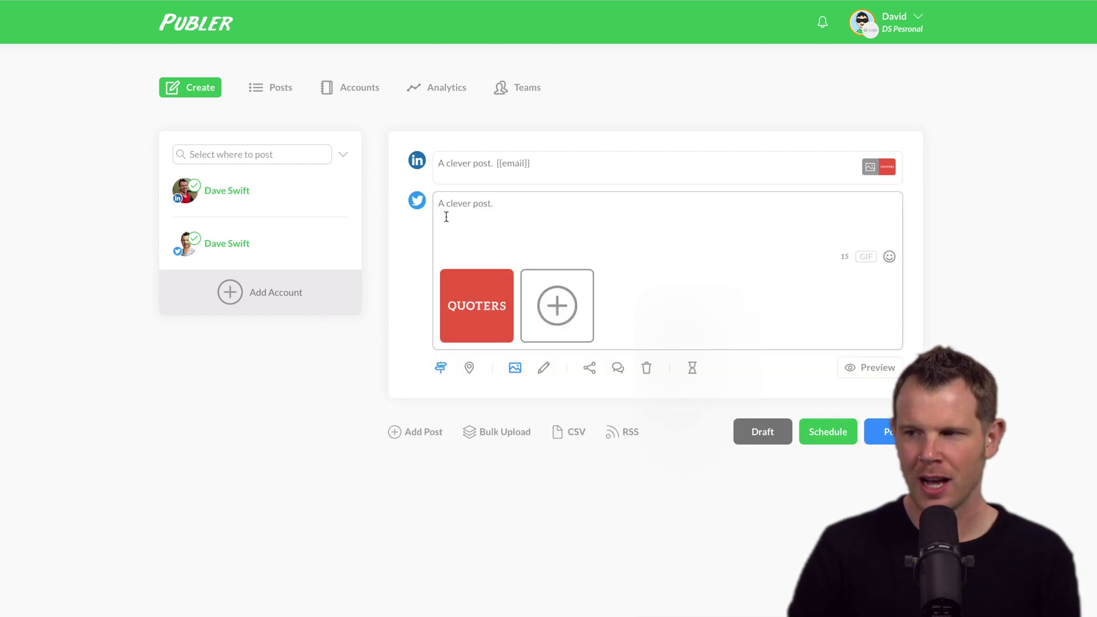
left_click(520, 173)
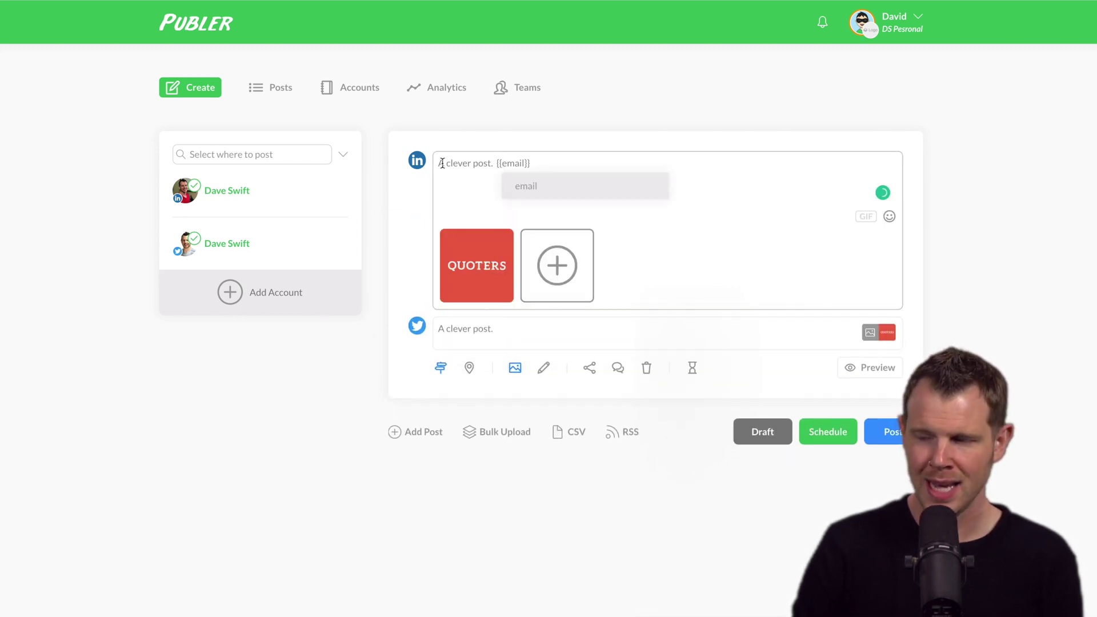
left_click(571, 335)
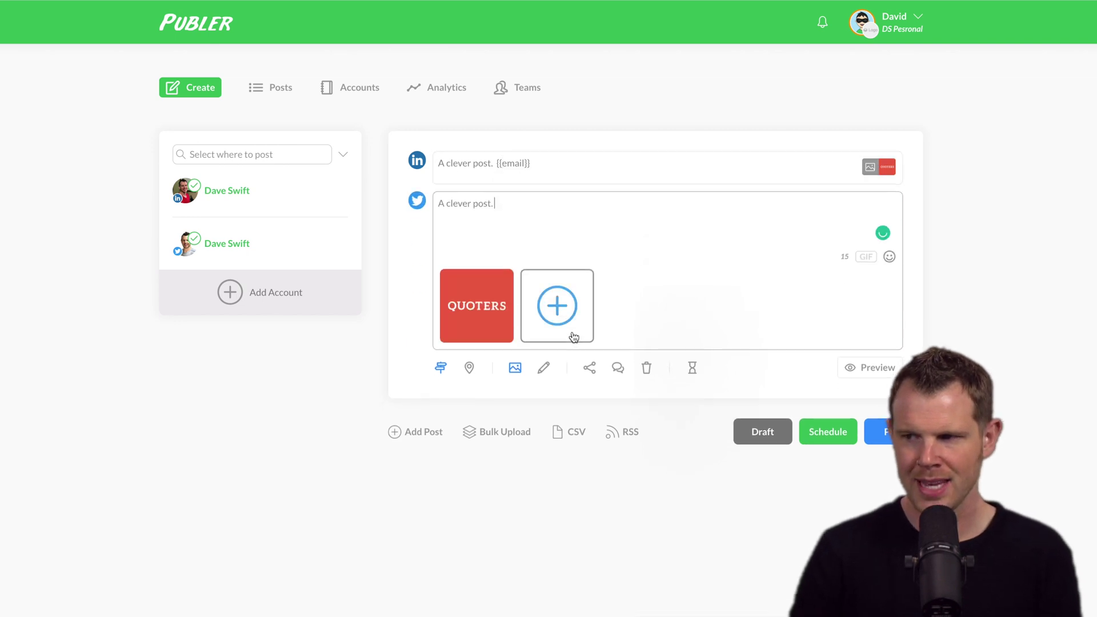
left_click(620, 156)
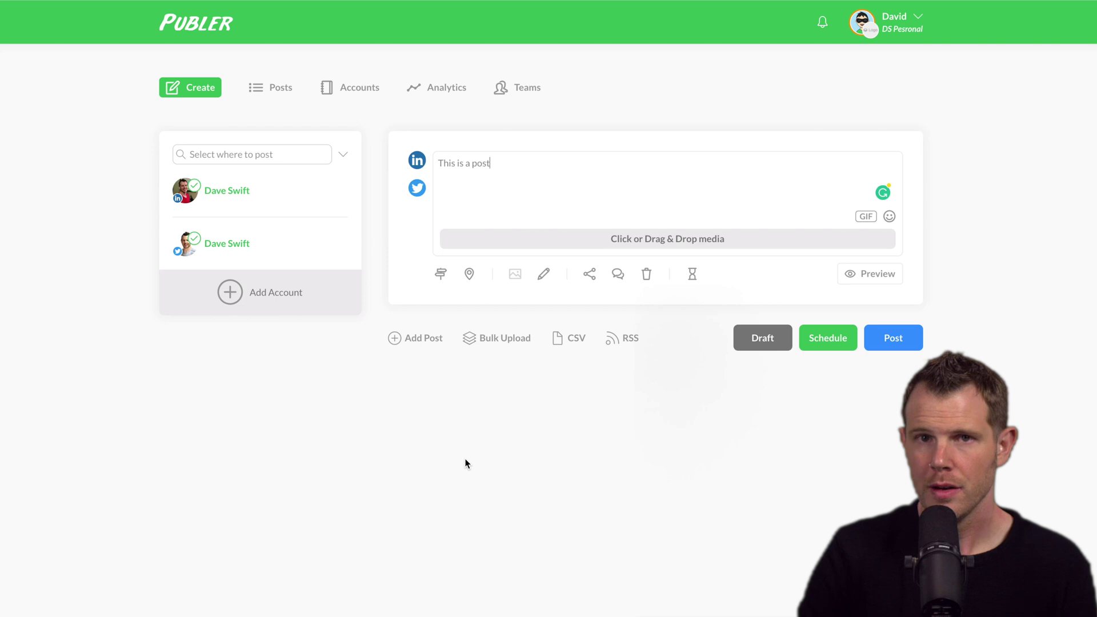
left_click(845, 338)
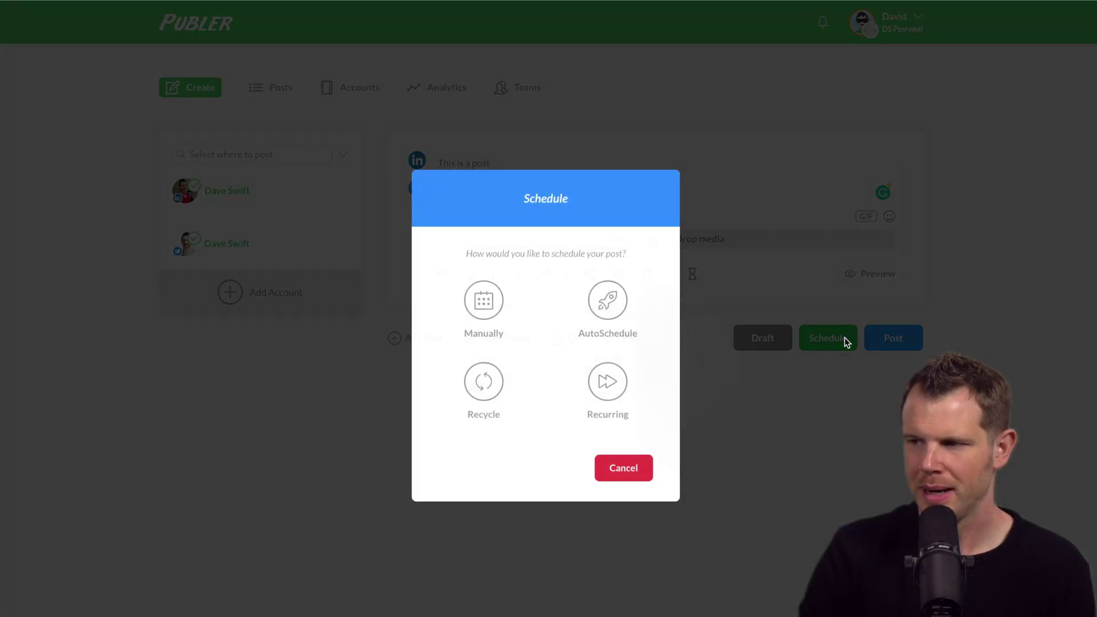
left_click(480, 302)
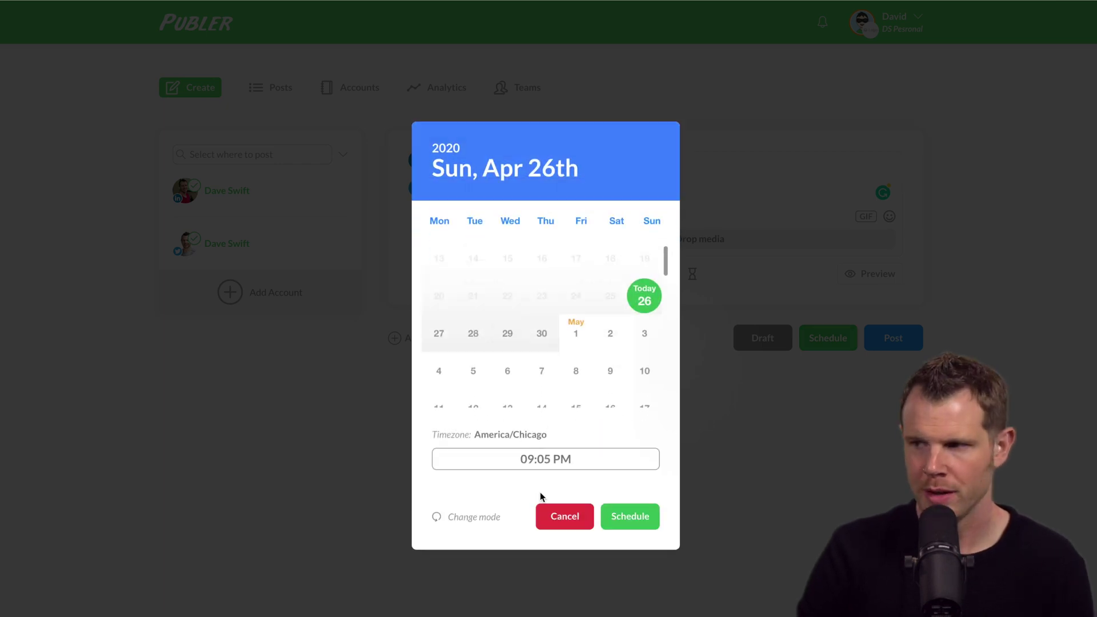
left_click(563, 517)
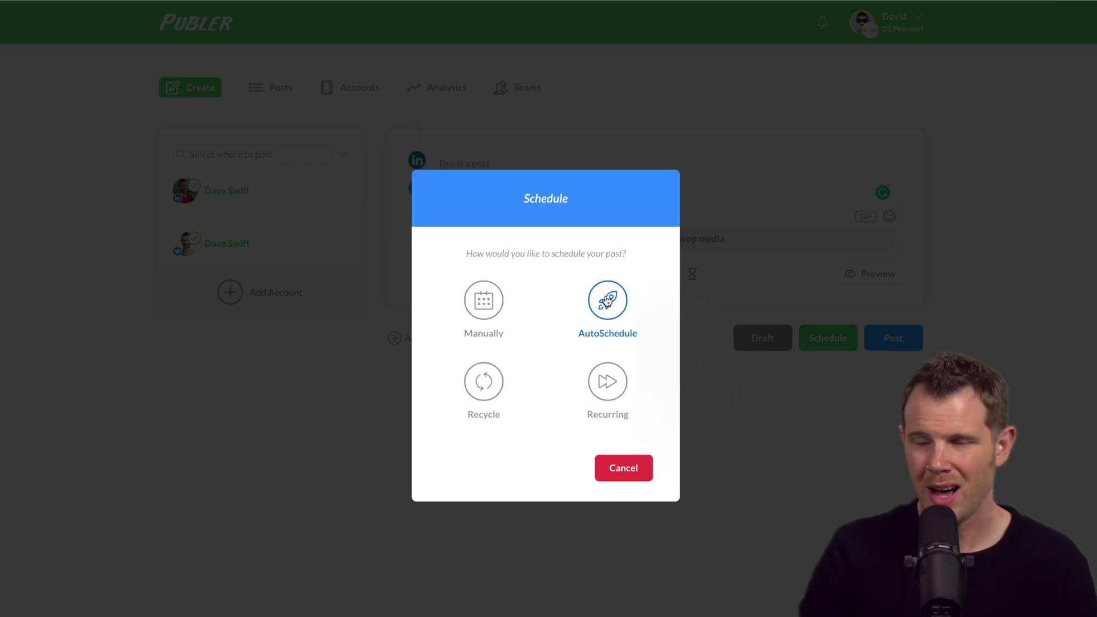
left_click(606, 298)
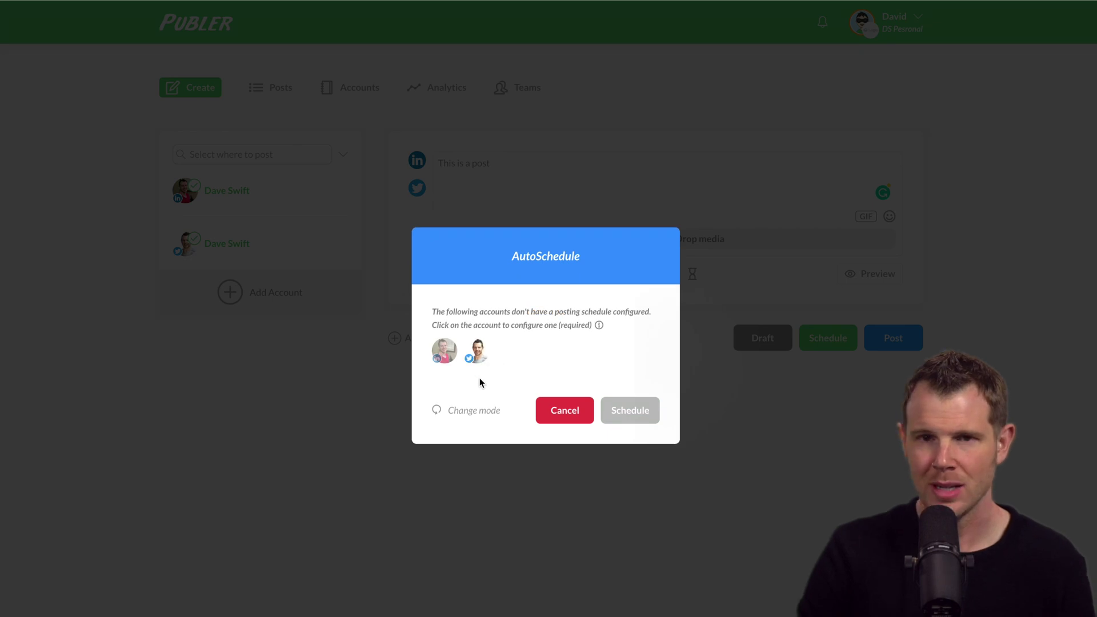
left_click(497, 411)
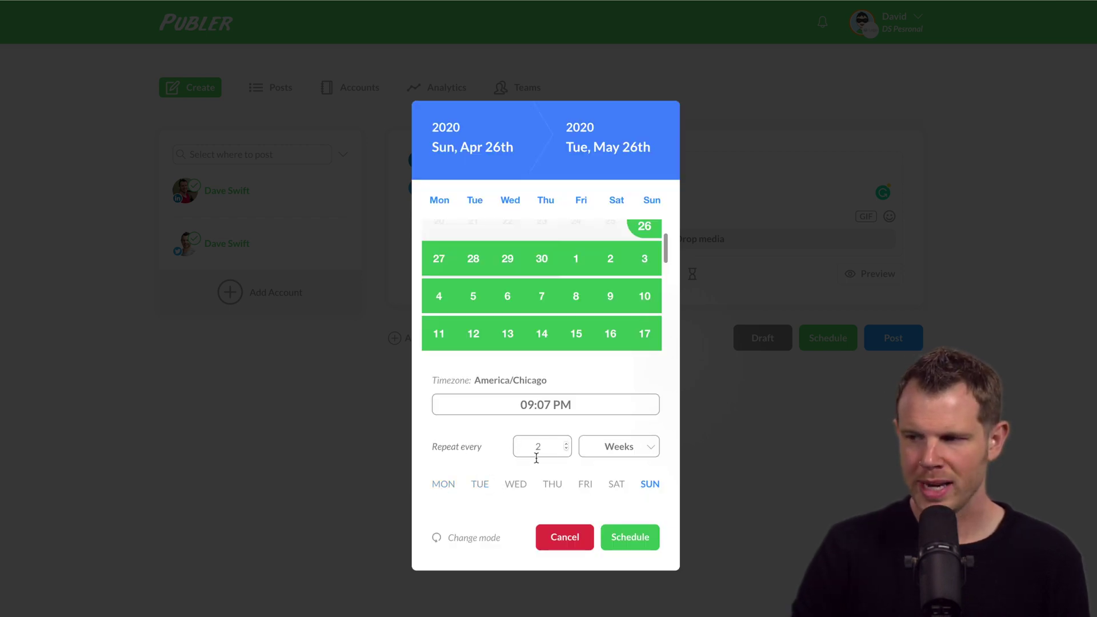
left_click(483, 486)
Dismiss the scheduling dialog and add a second and a third post to the queue
key("Escape")
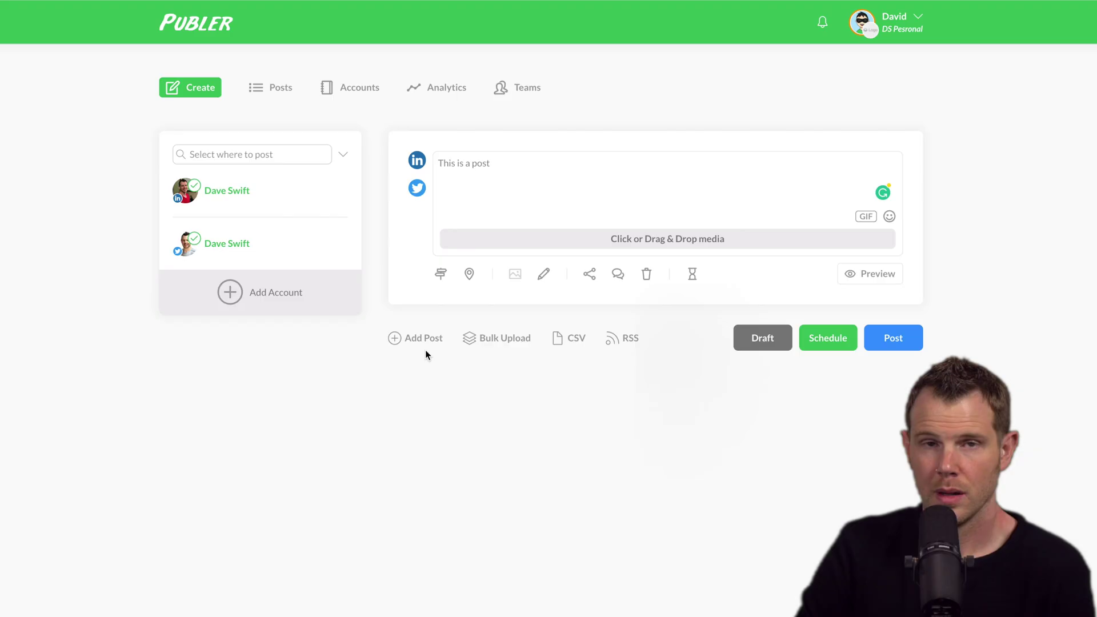
left_click(422, 341)
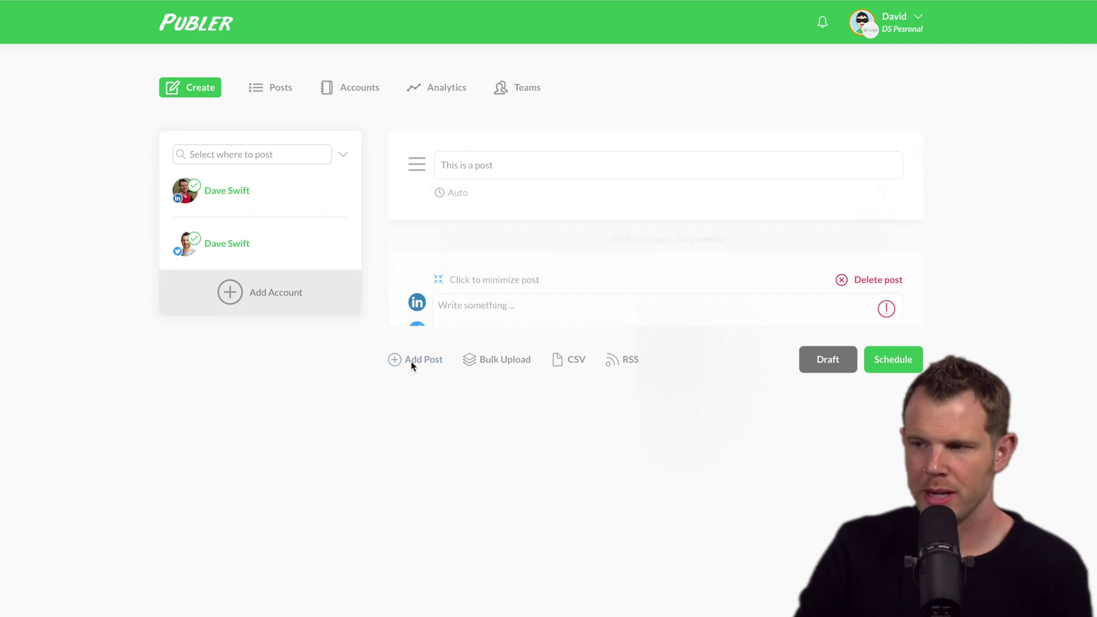
left_click(415, 485)
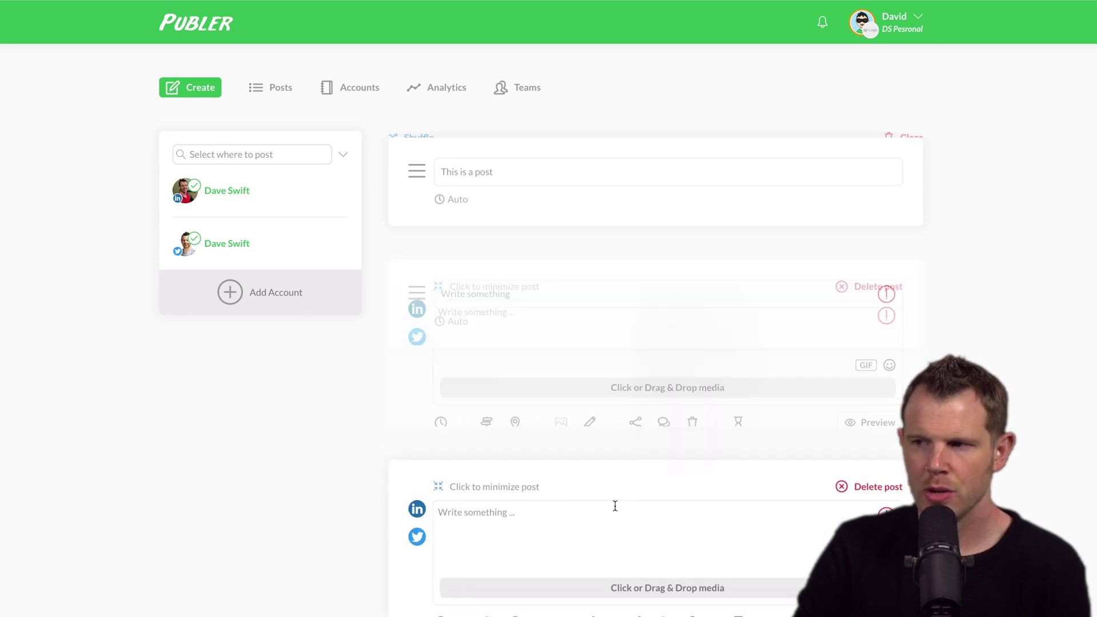
Open CSV post import and cancel it, then bring up the bulk photo and video upload window
scroll(550, 406, "down", 2)
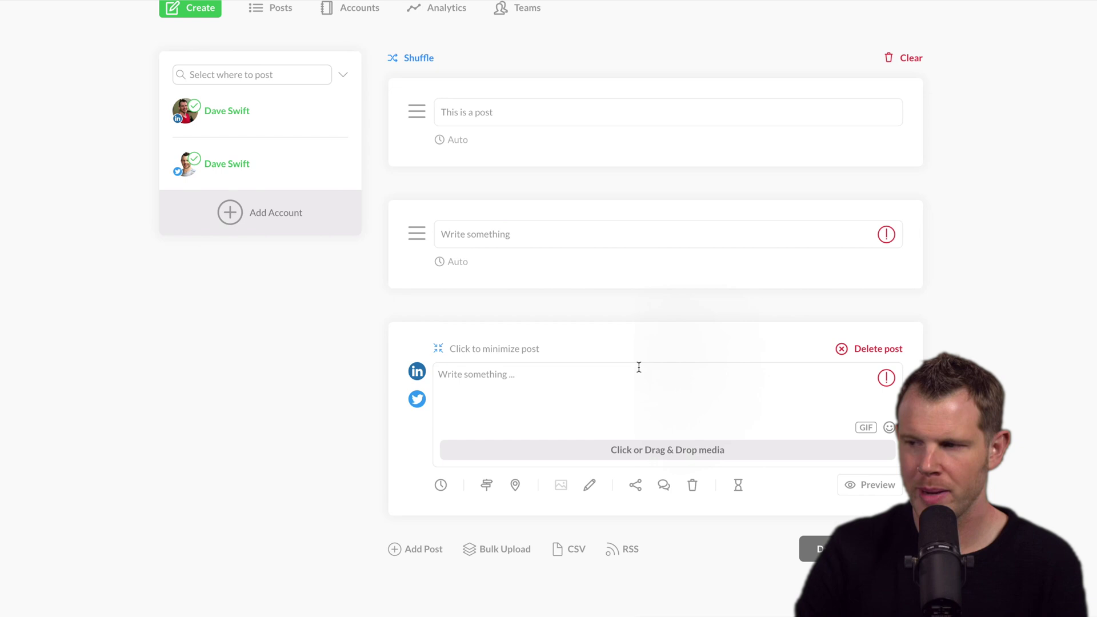
left_click(572, 552)
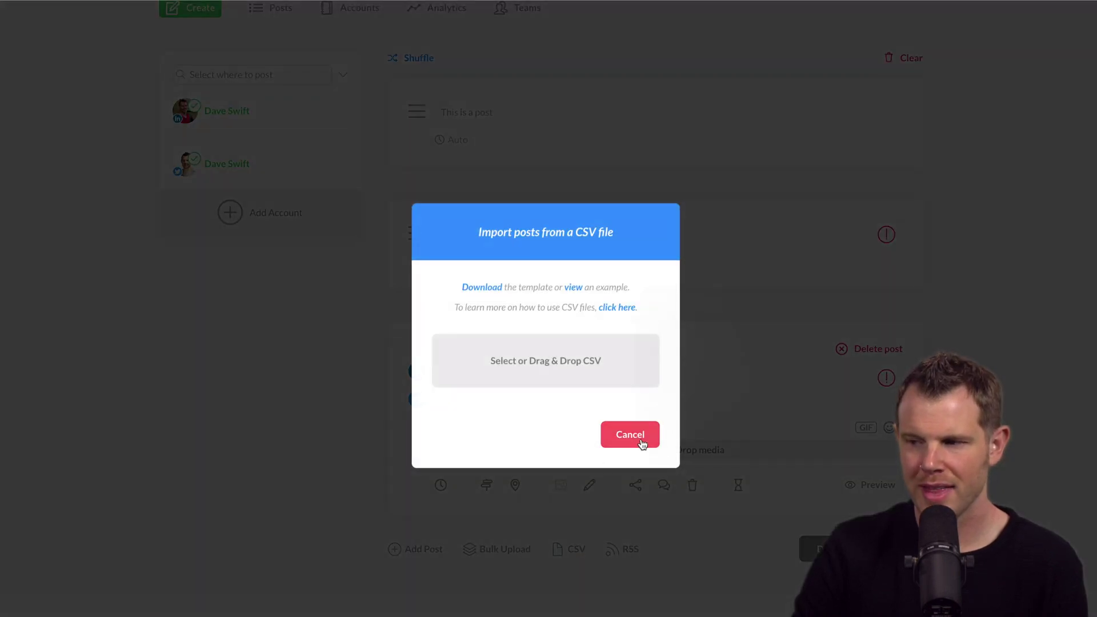
left_click(629, 435)
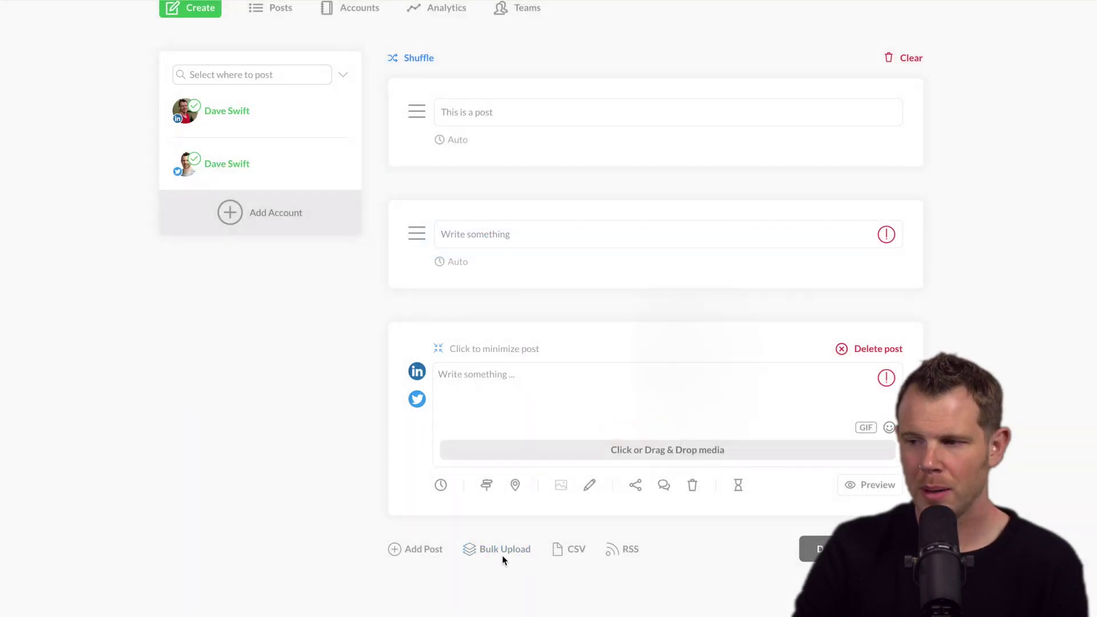
left_click(495, 552)
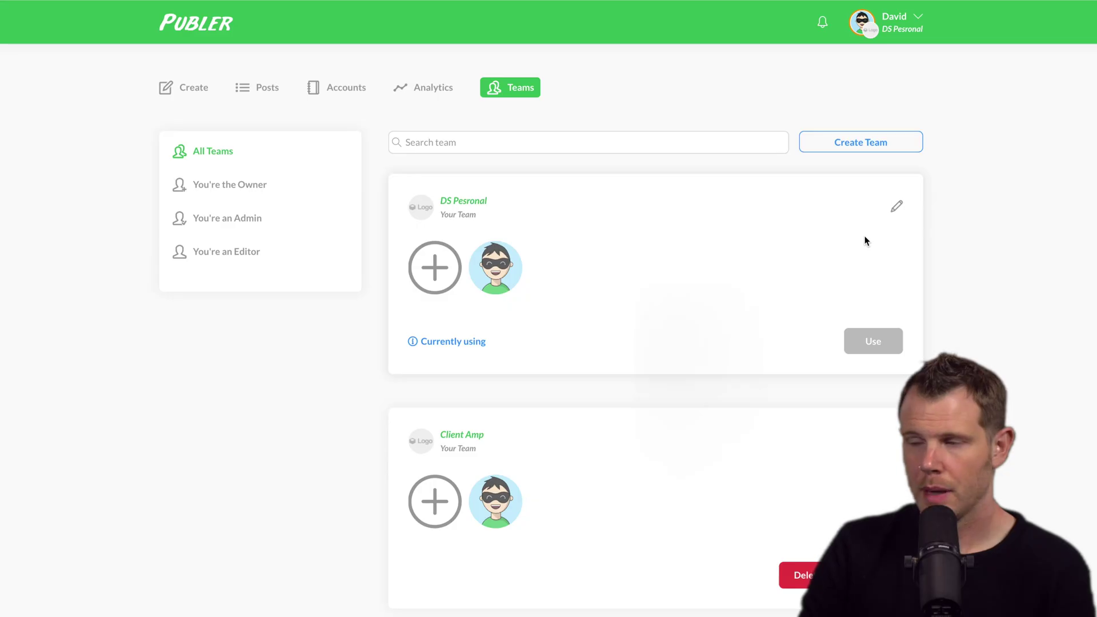
Switch to the Profitable Tools team and go to Accounts > Add Account
scroll(864, 246, "down", 6)
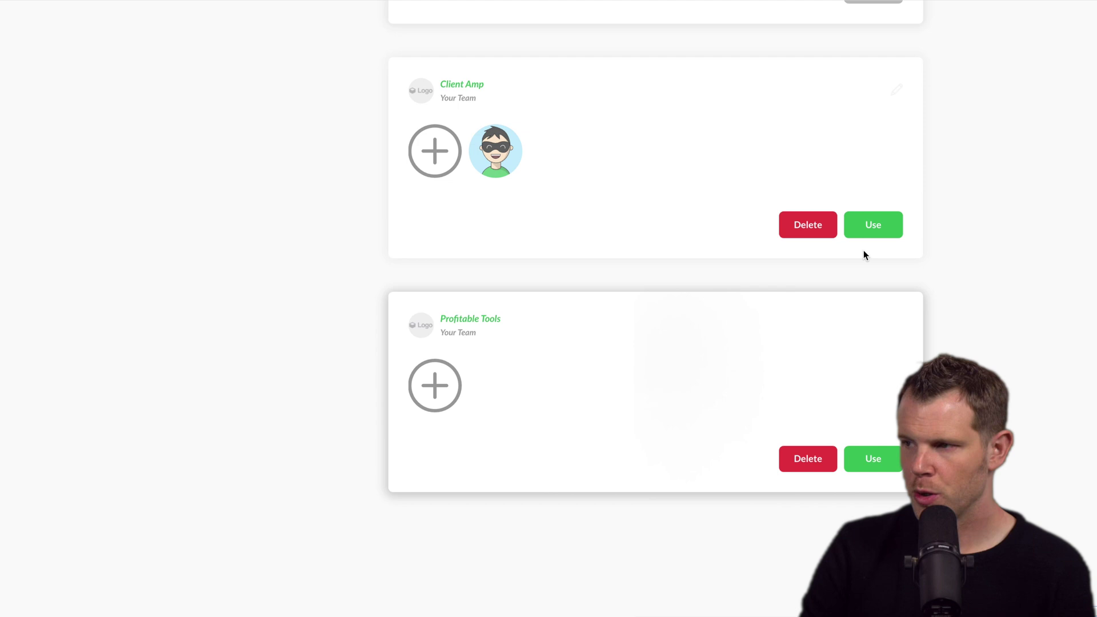
left_click(884, 456)
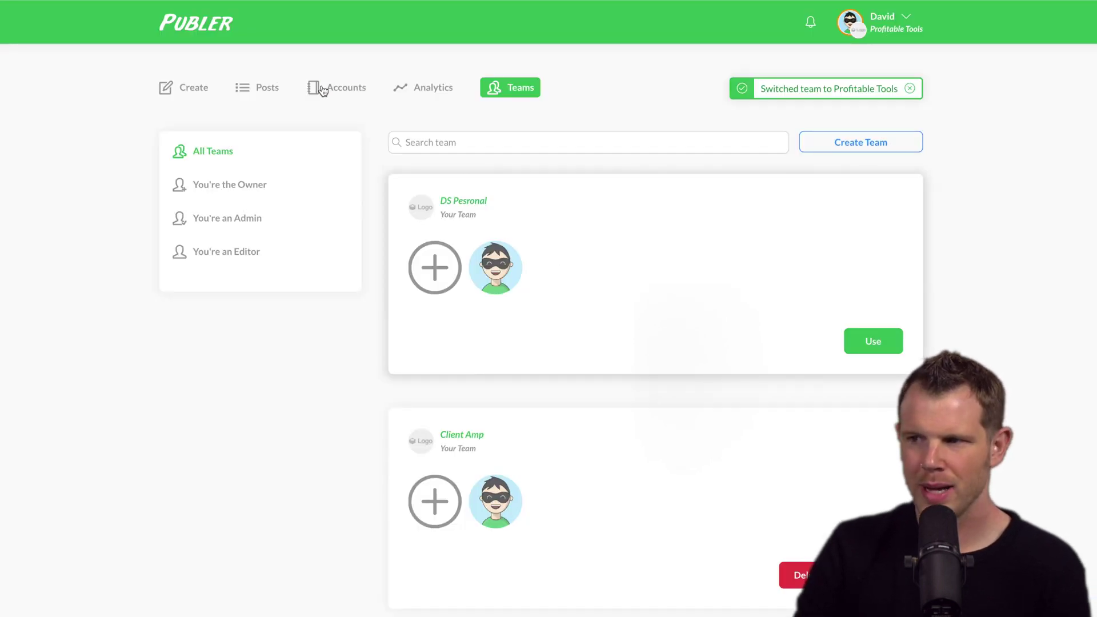
left_click(339, 91)
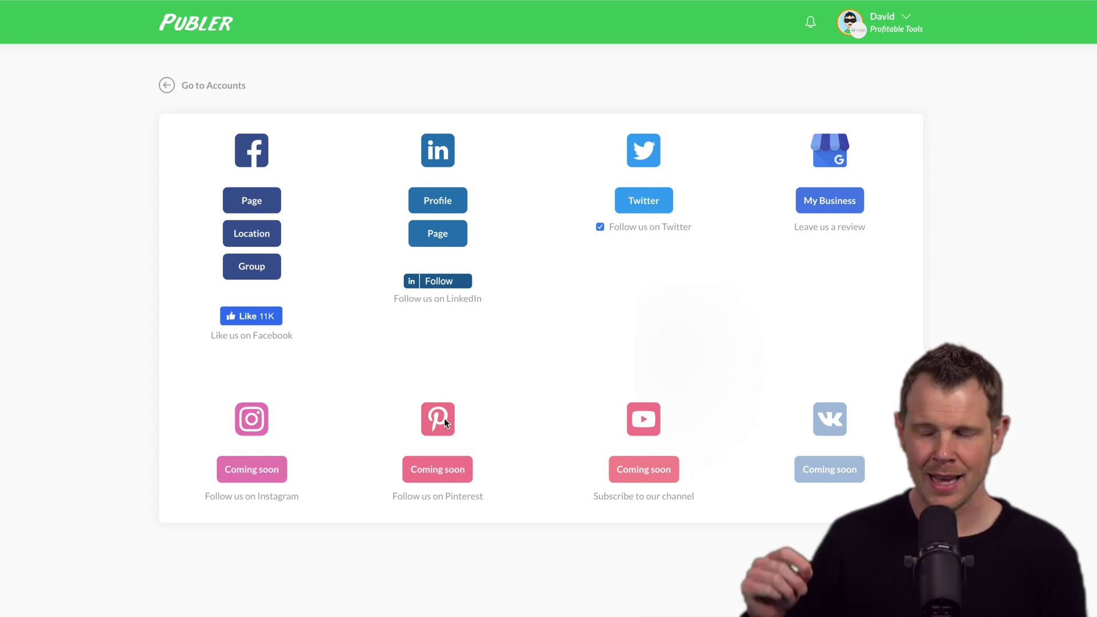
Connect the Profitable Tools Facebook group after confirming the Facebook password, then select it in Create
left_click(254, 273)
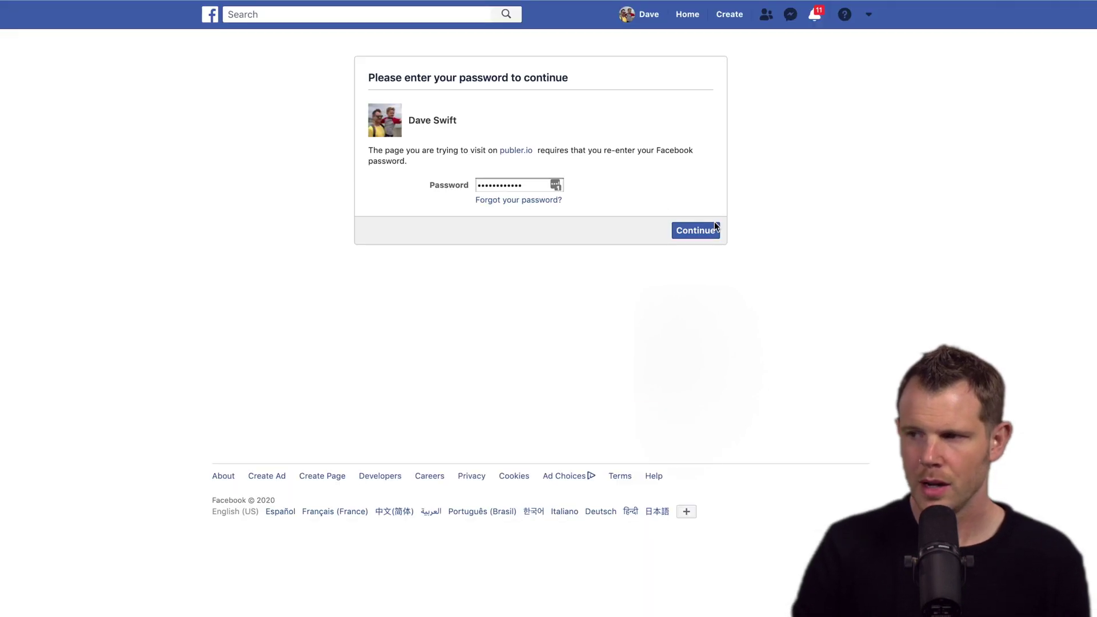
left_click(698, 231)
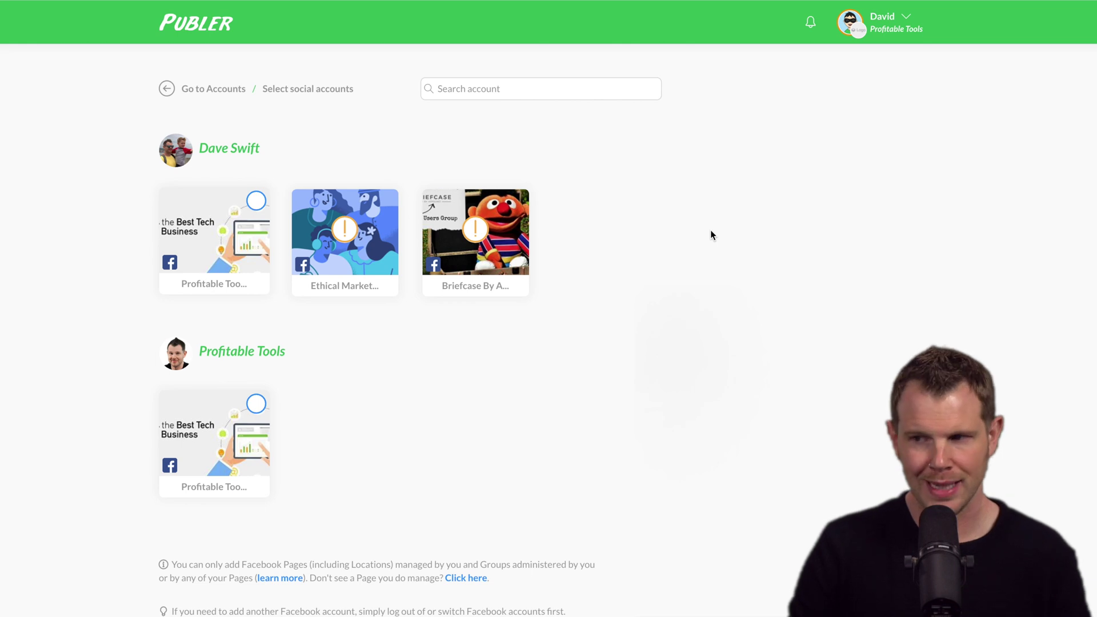
left_click(214, 240)
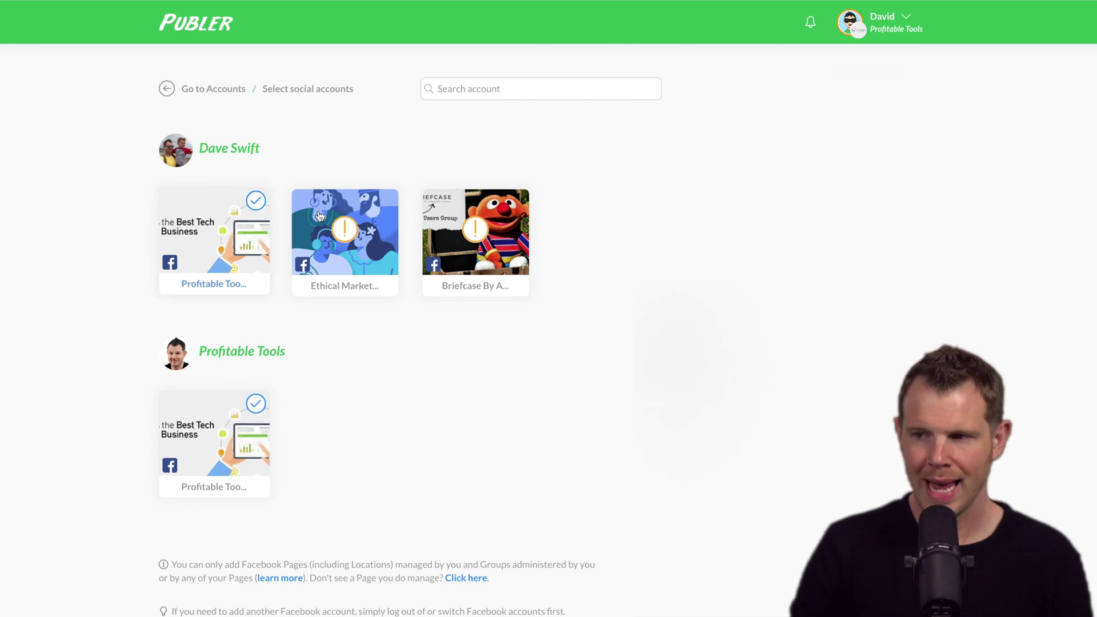
left_click(255, 201)
left_click(197, 93)
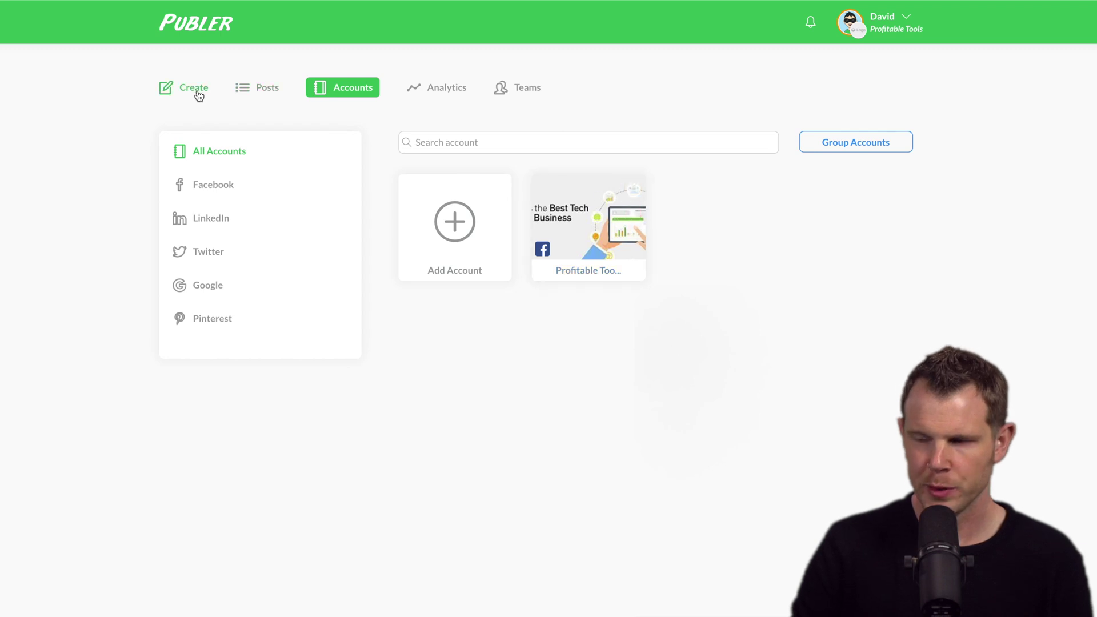
left_click(197, 89)
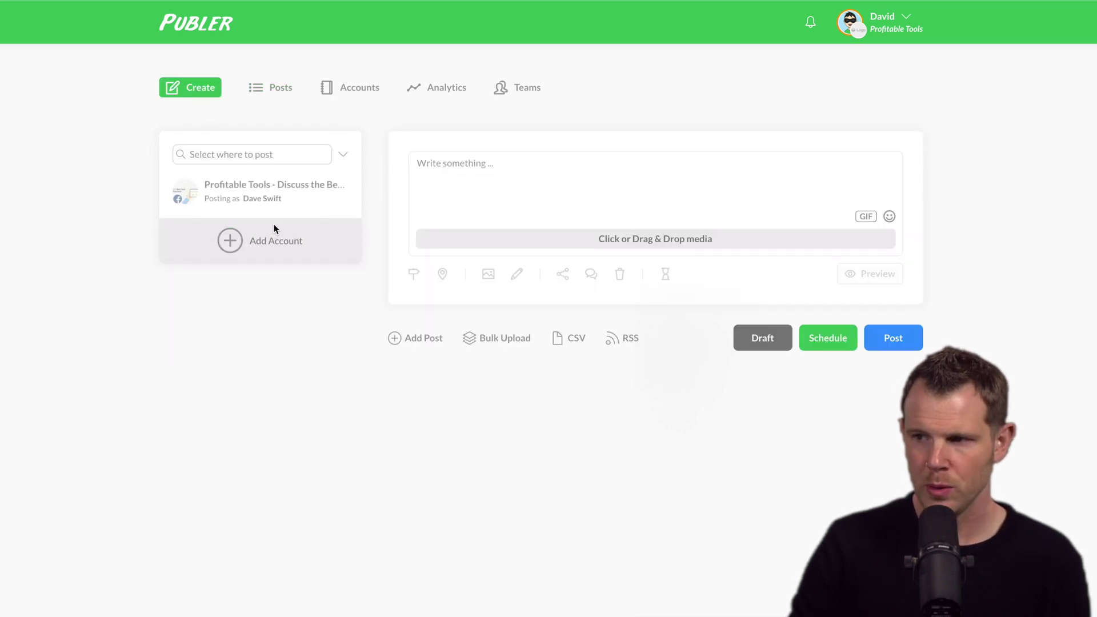
left_click(246, 196)
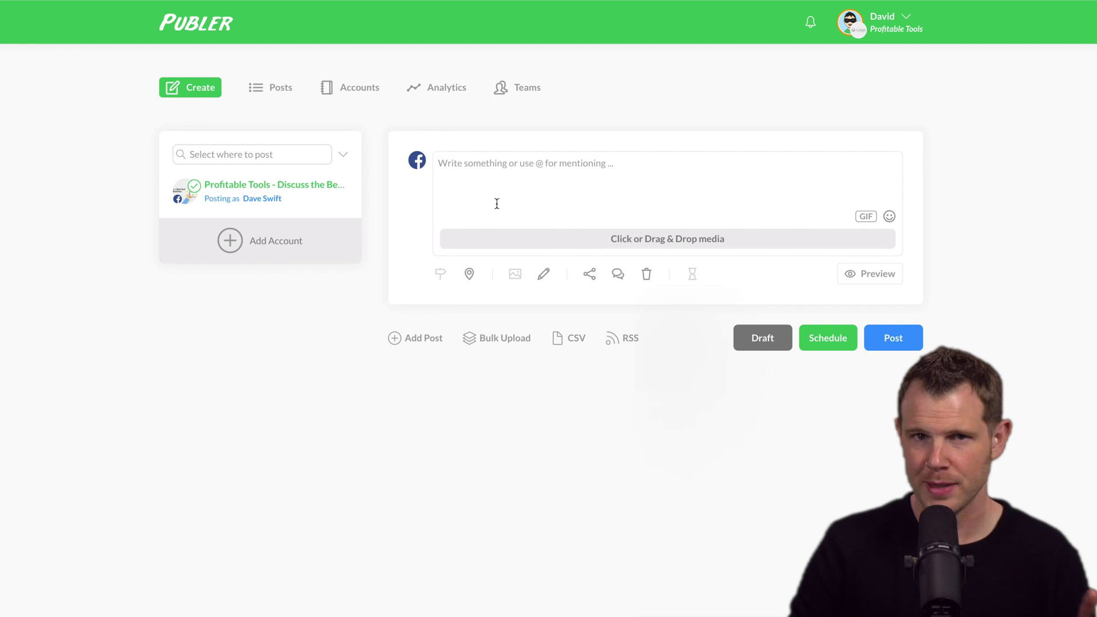
Add the Profitable Tools Facebook page as a second connected account
left_click(354, 92)
left_click(453, 220)
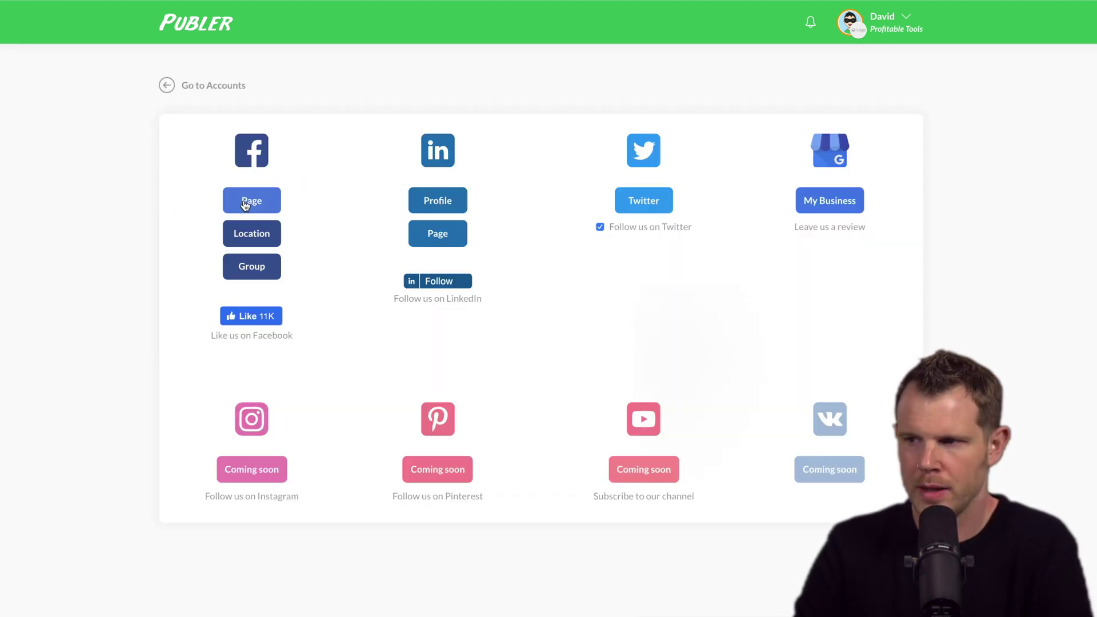
left_click(247, 203)
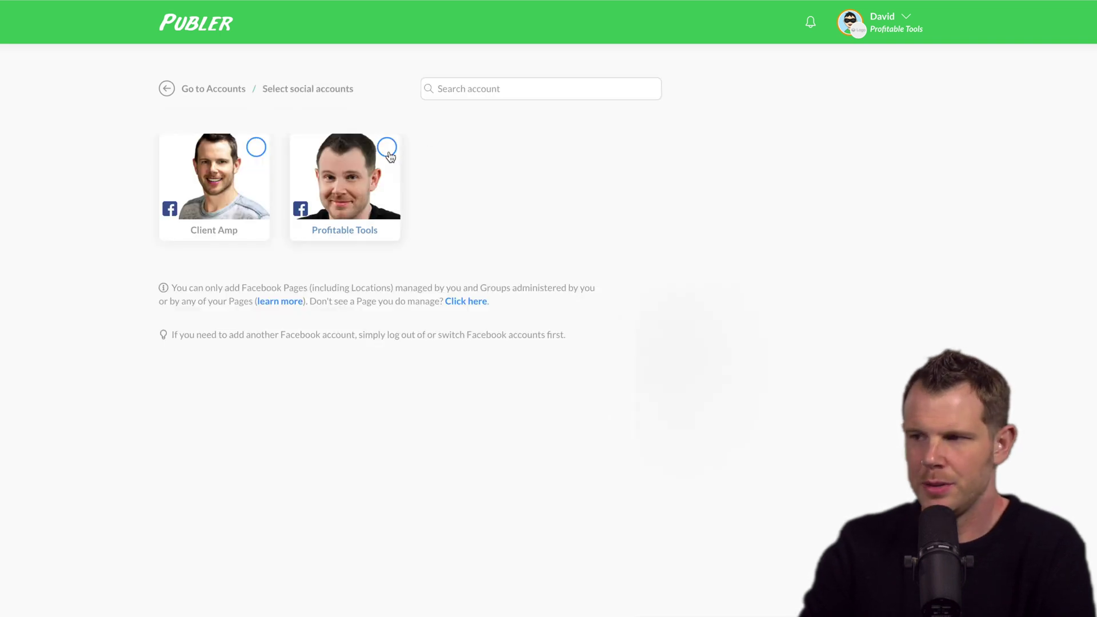
left_click(387, 150)
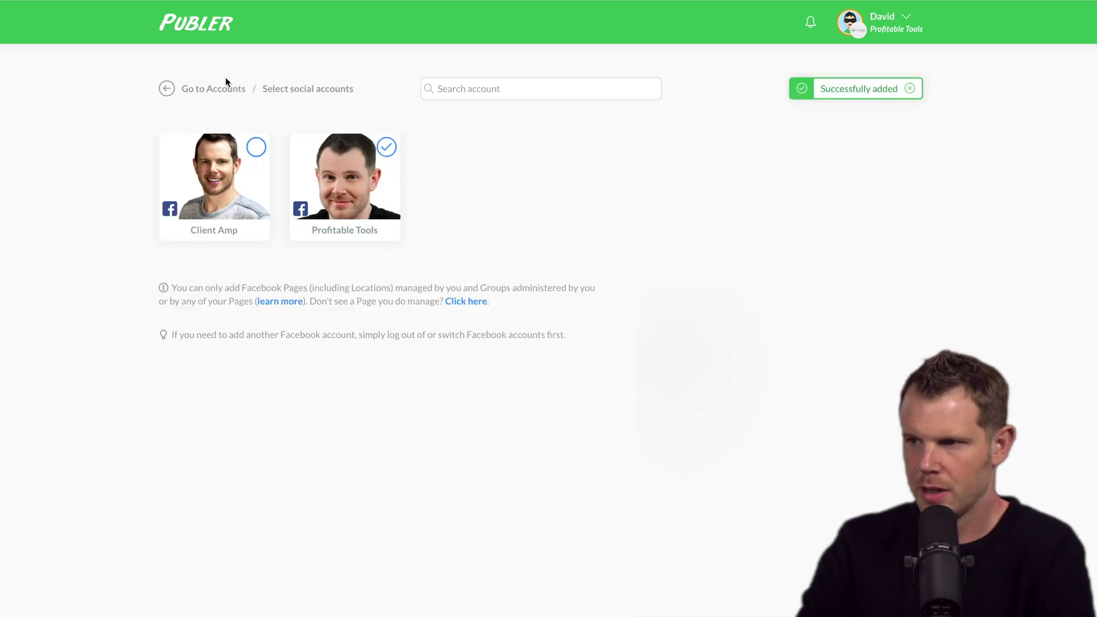
left_click(218, 91)
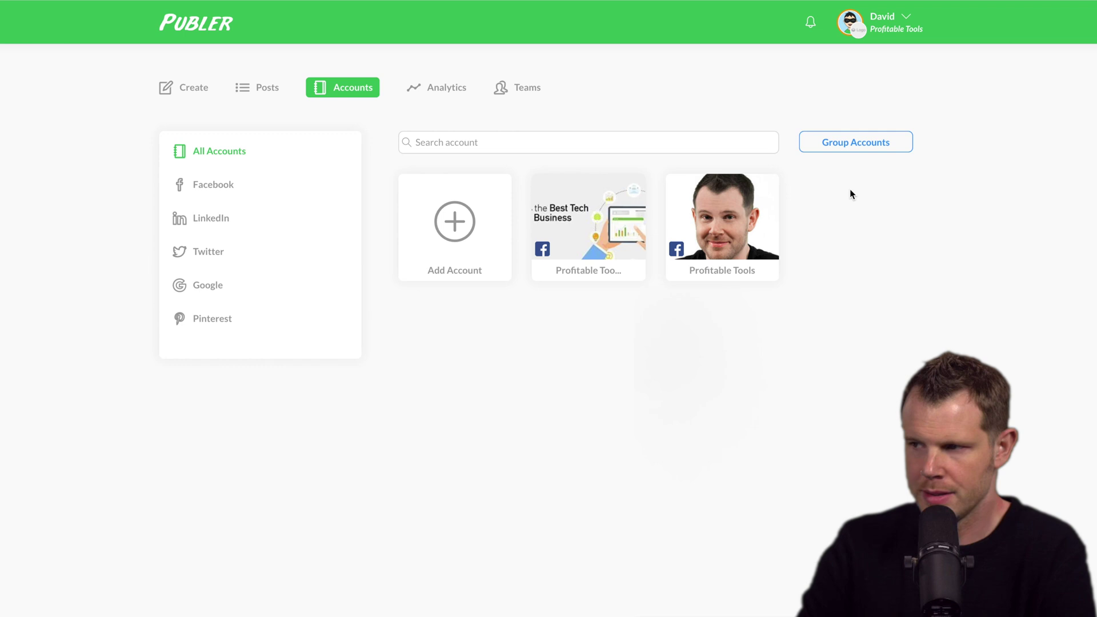
Choose the Profitable Tools group in Create and list its AutoShare Share To accounts
mouse_move(593, 234)
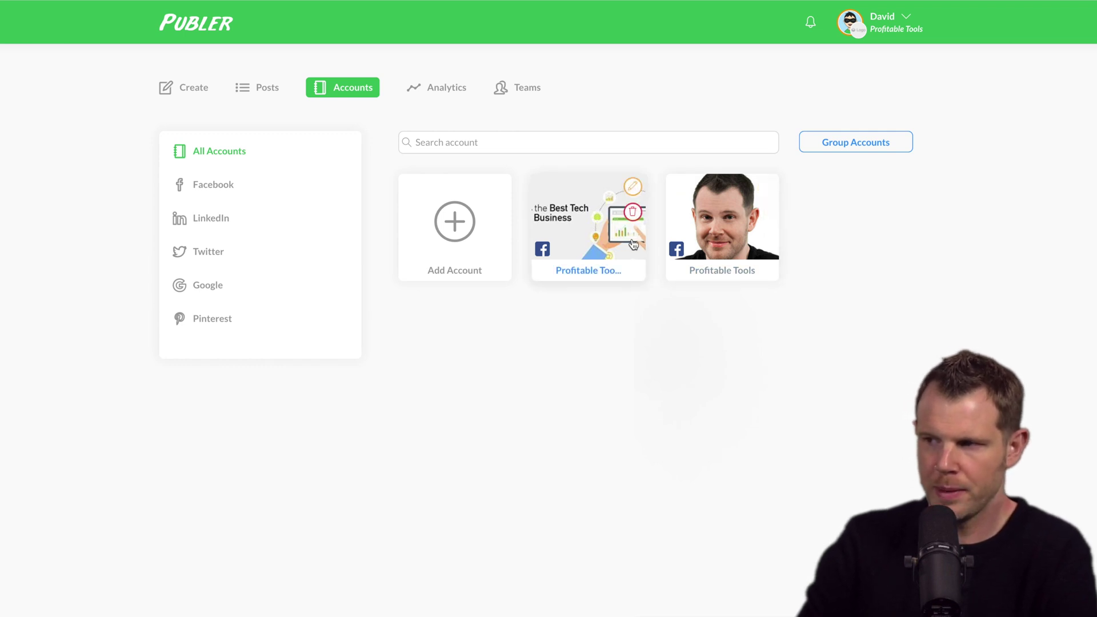
mouse_move(729, 223)
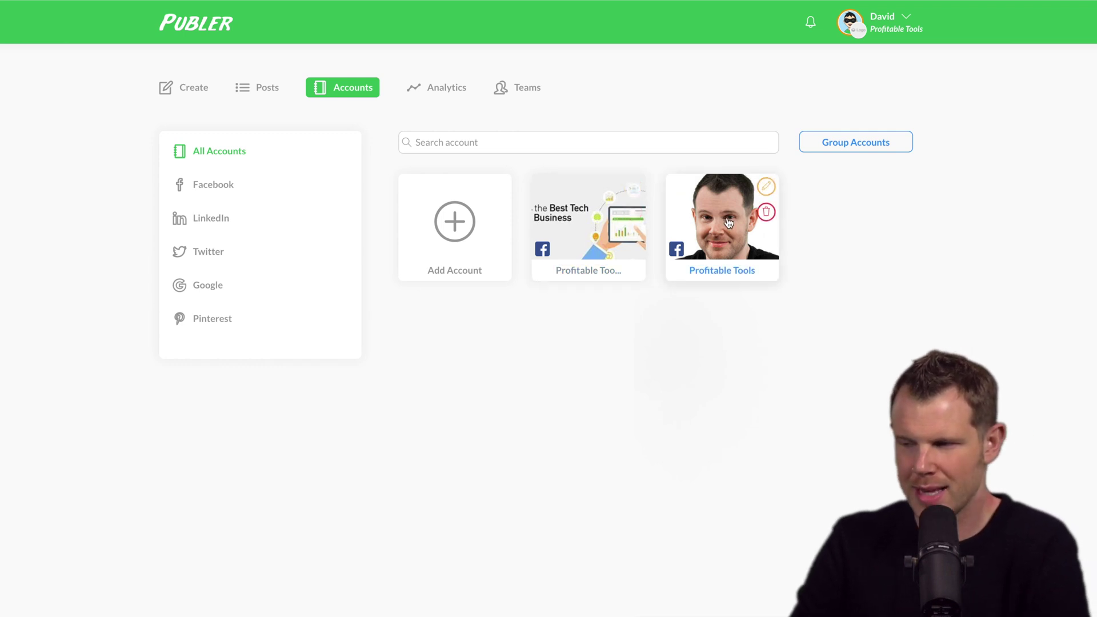
left_click(194, 87)
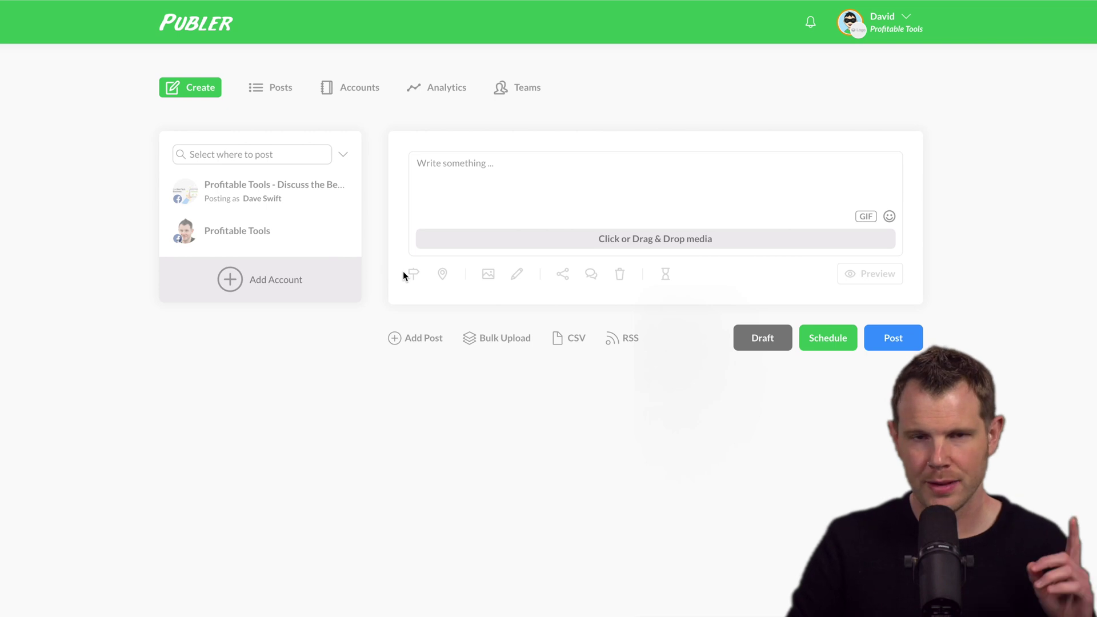
left_click(263, 193)
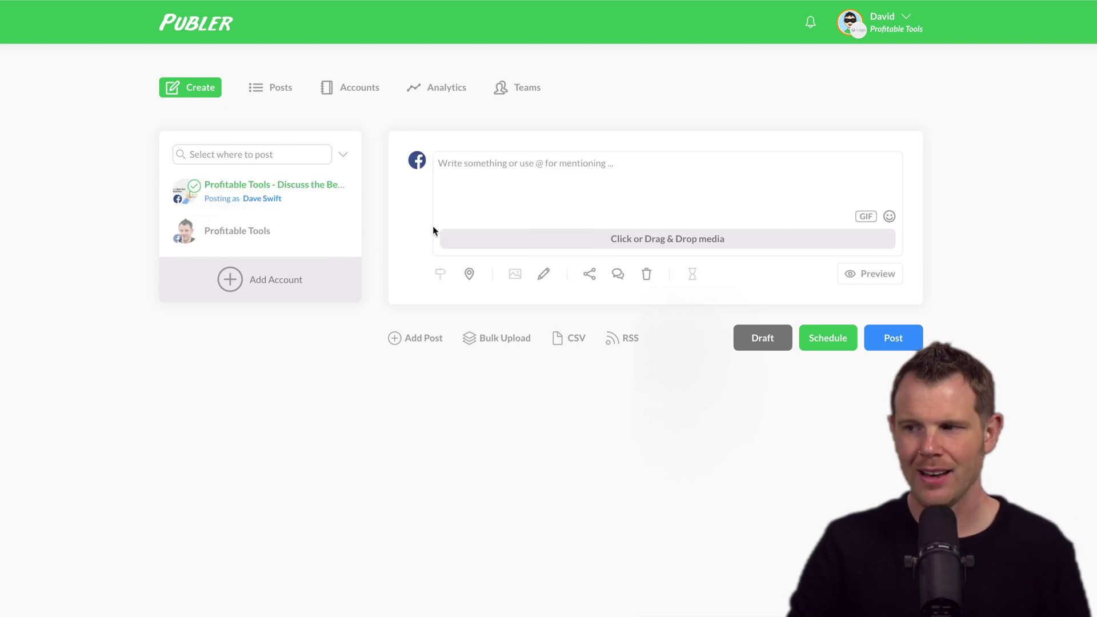
left_click(593, 280)
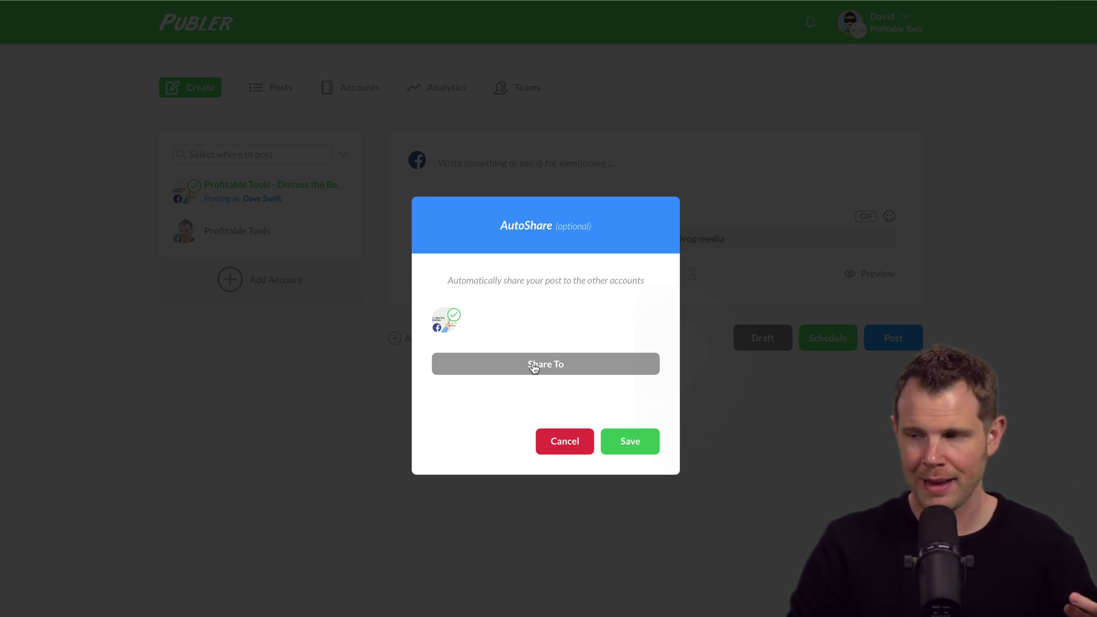
left_click(533, 369)
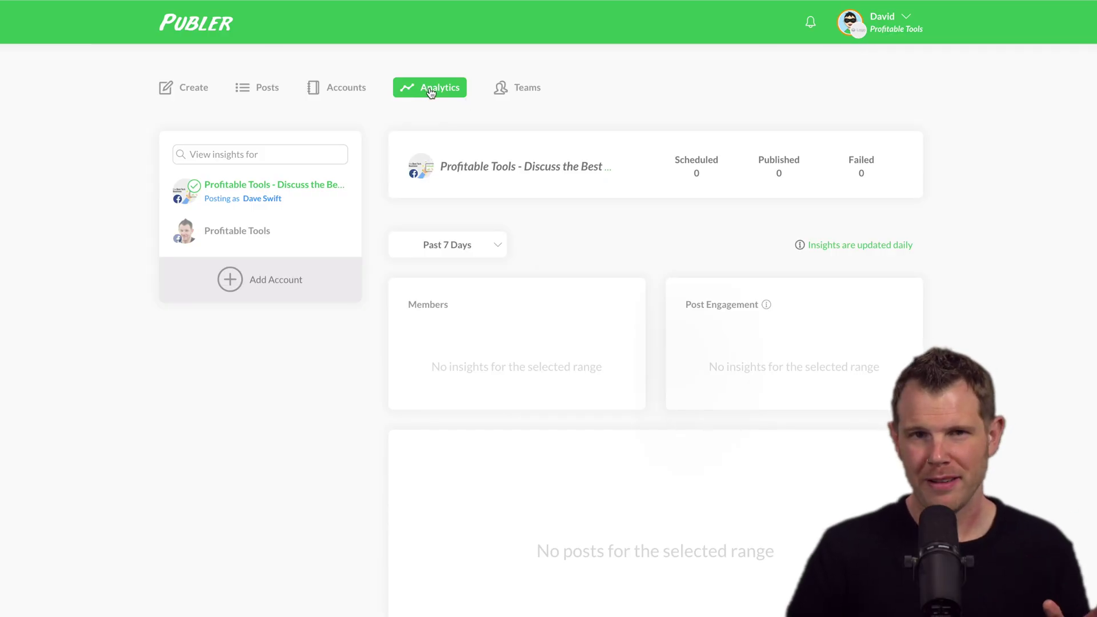
Scroll through the Profitable Tools group analytics, which show no posts or insights for 7 days
scroll(874, 423, "down", 2)
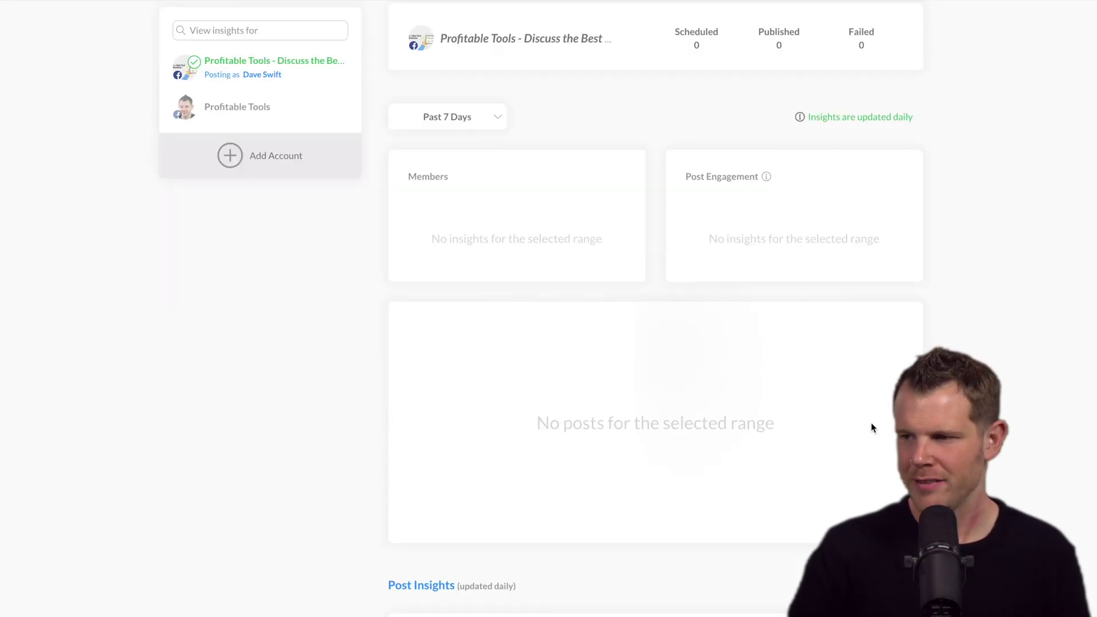
scroll(840, 436, "down", 5)
scroll(839, 434, "up", 7)
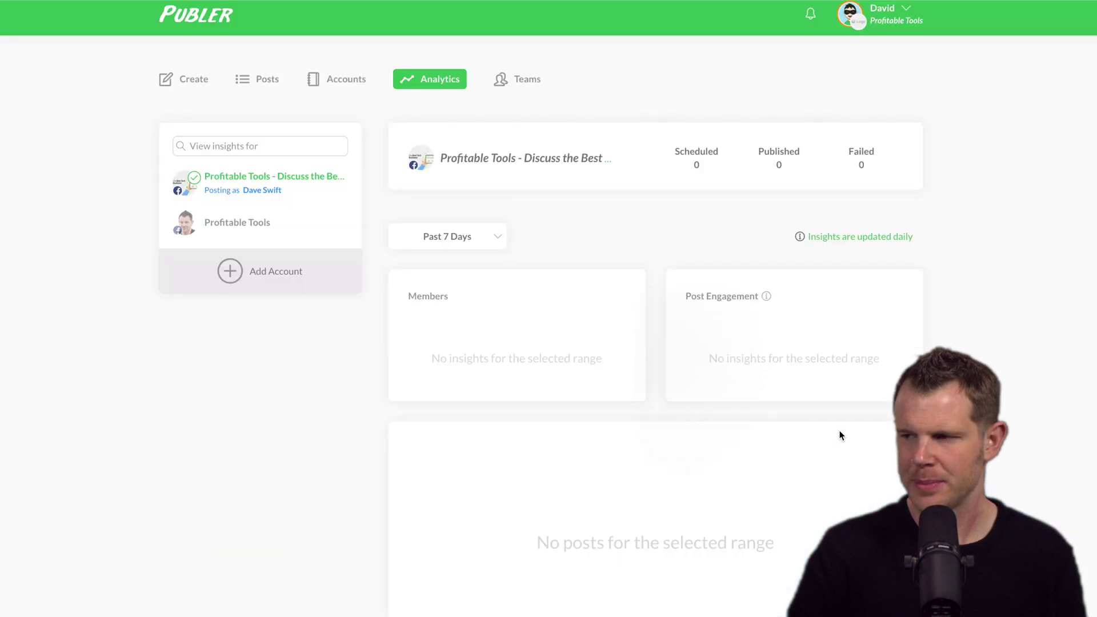